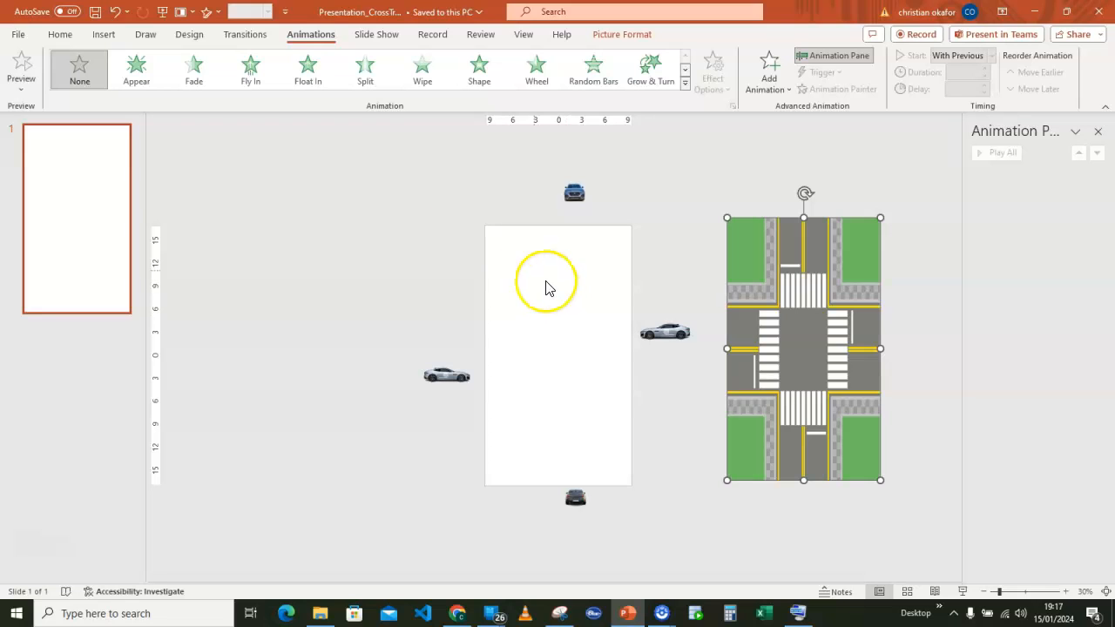
Examine the presentation's custom slide size and orientation settings.
{"action": "left_click", "coordinate": [190, 36]}
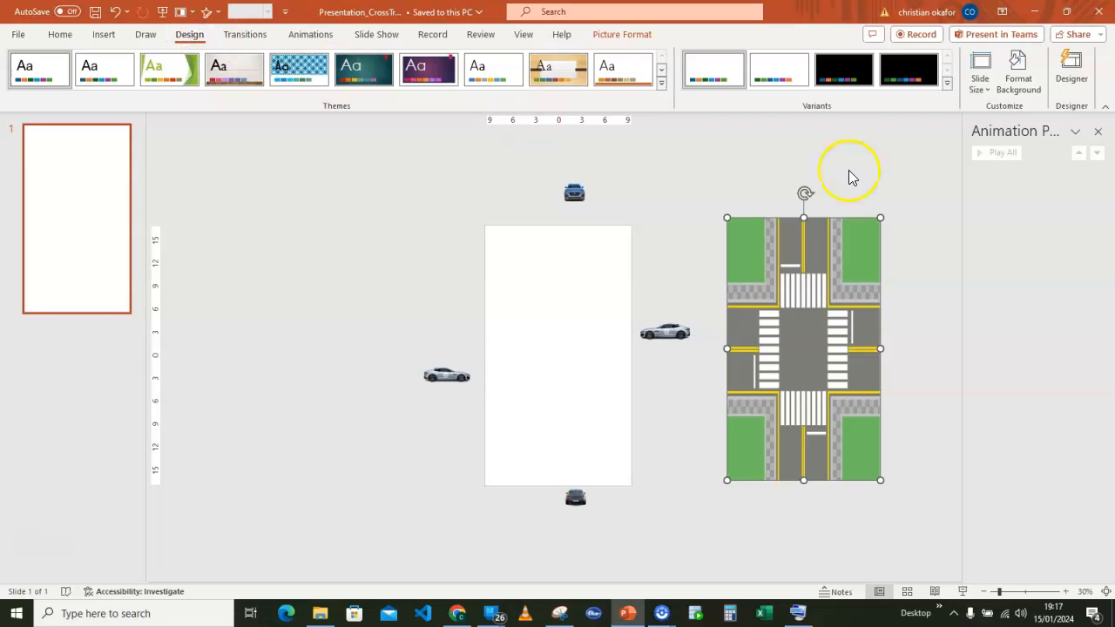
{"action": "left_click", "coordinate": [988, 92]}
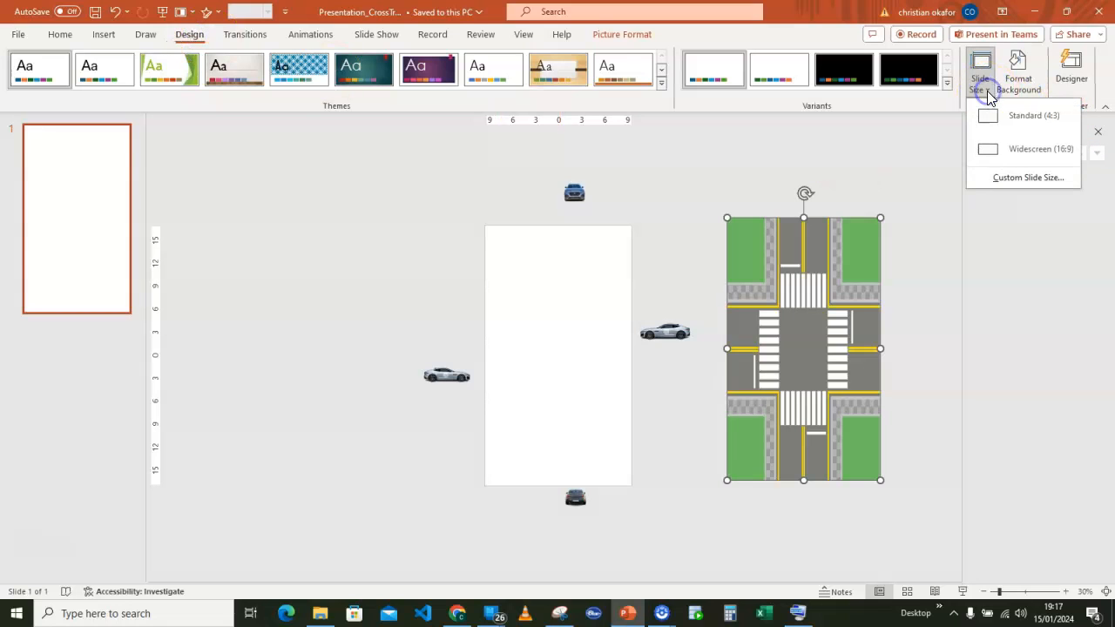
{"action": "left_click", "coordinate": [1027, 180]}
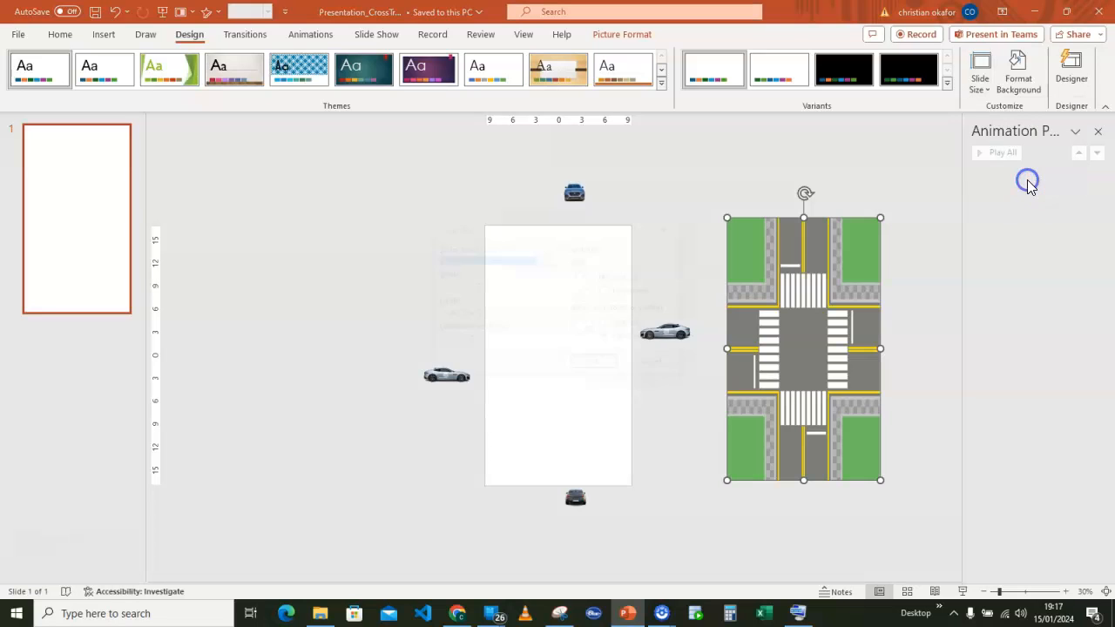
{"action": "left_click_drag", "start_coordinate": [508, 230], "coordinate": [688, 190]}
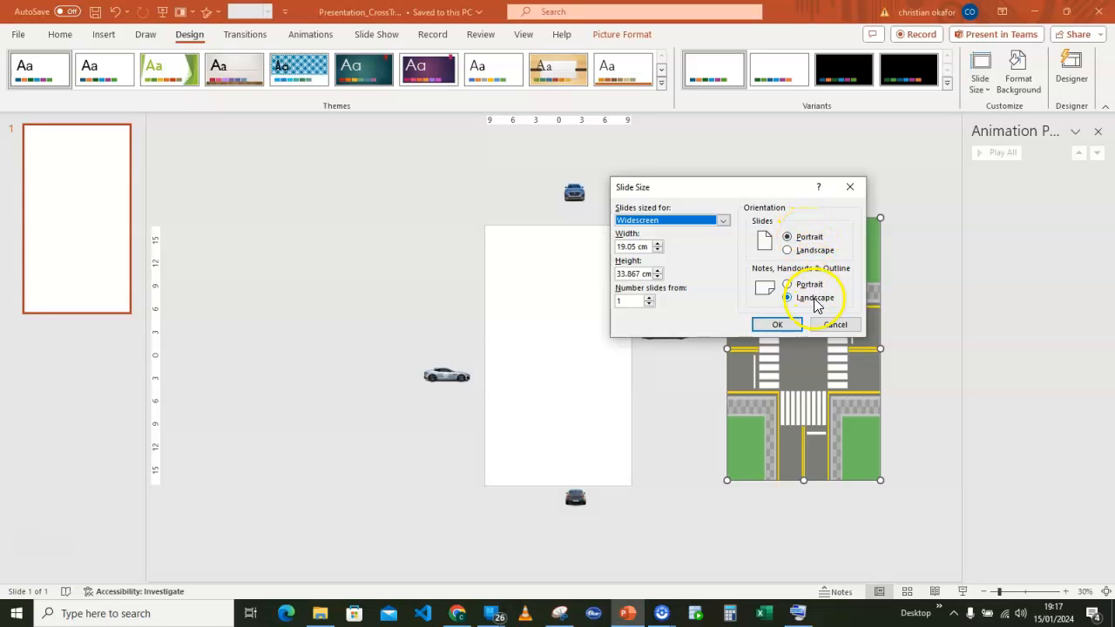
{"action": "left_click", "coordinate": [784, 325]}
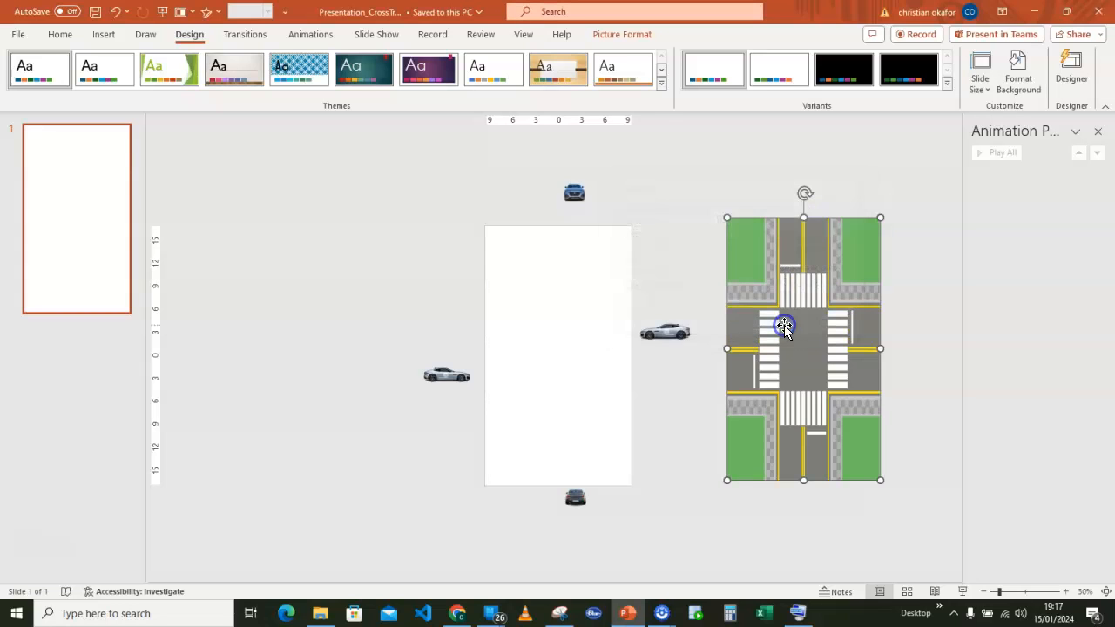
Move the crossroad picture onto the blank slide so that it covers the slide area.
{"action": "left_click", "coordinate": [560, 324]}
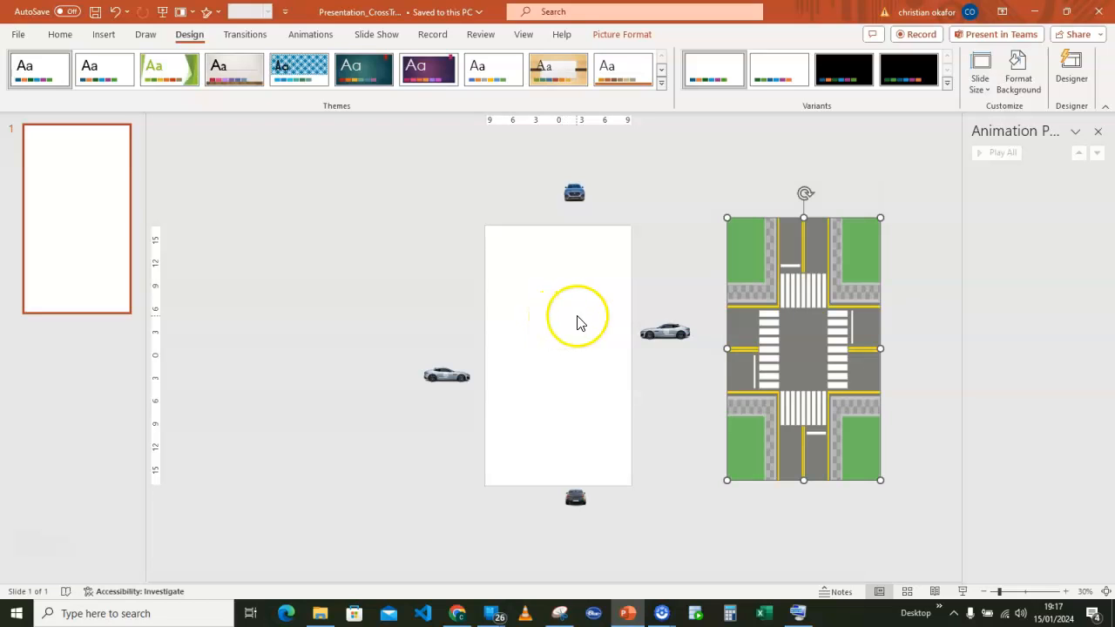
{"action": "left_click_drag", "start_coordinate": [804, 277], "coordinate": [563, 282]}
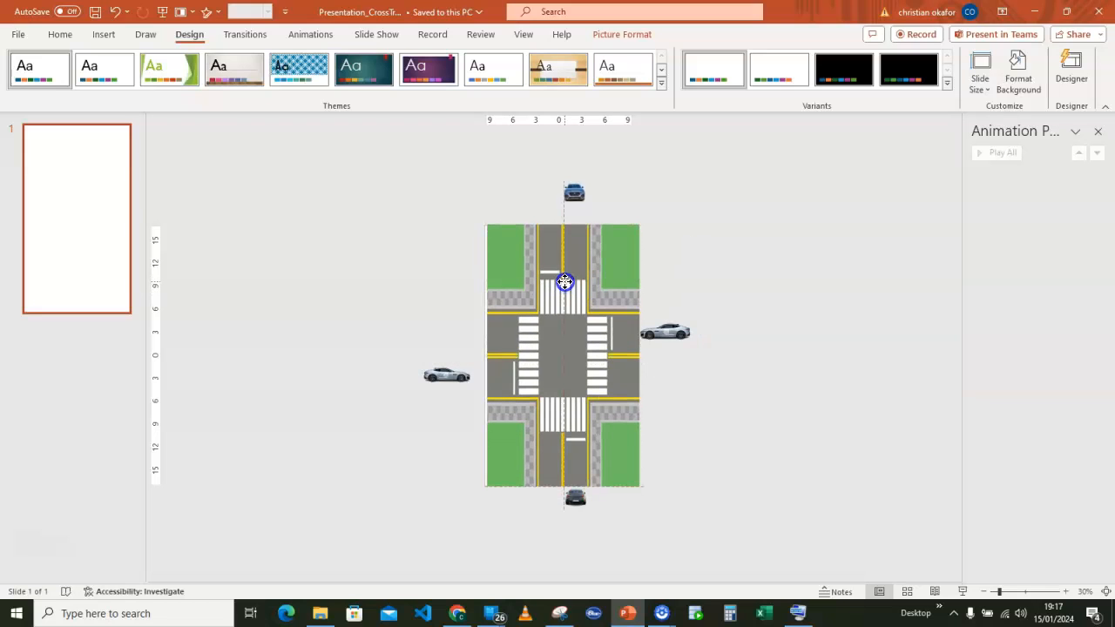
{"action": "left_click", "coordinate": [579, 195]}
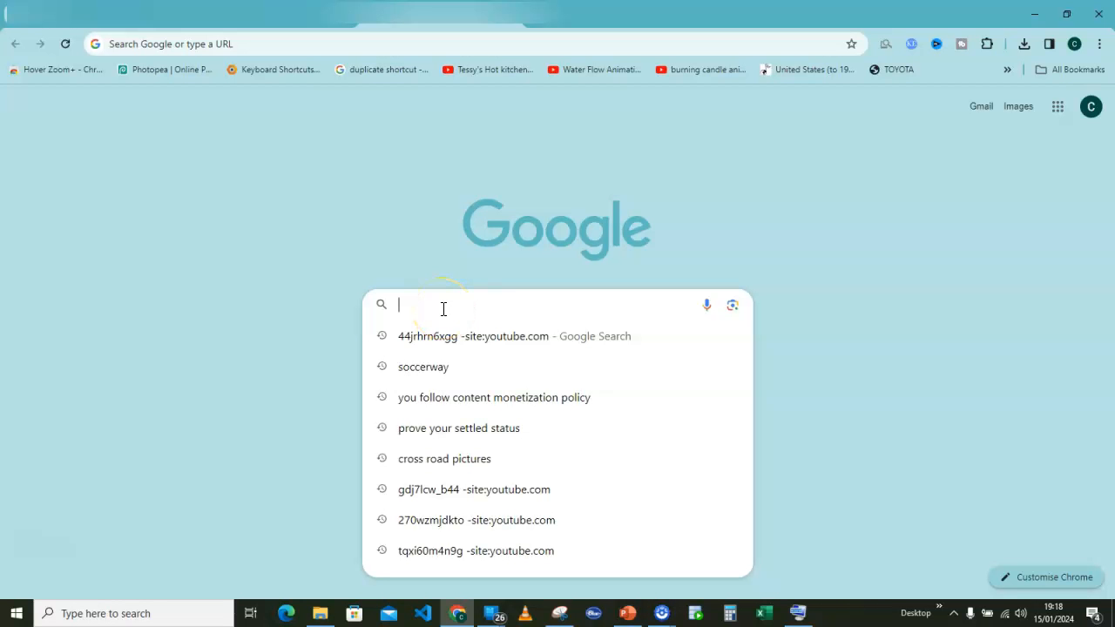
Switch to Chrome and search Google Images for "jaguar 2024 aerial back views".
{"action": "type", "text": "c"}
{"action": "key", "text": "Escape"}
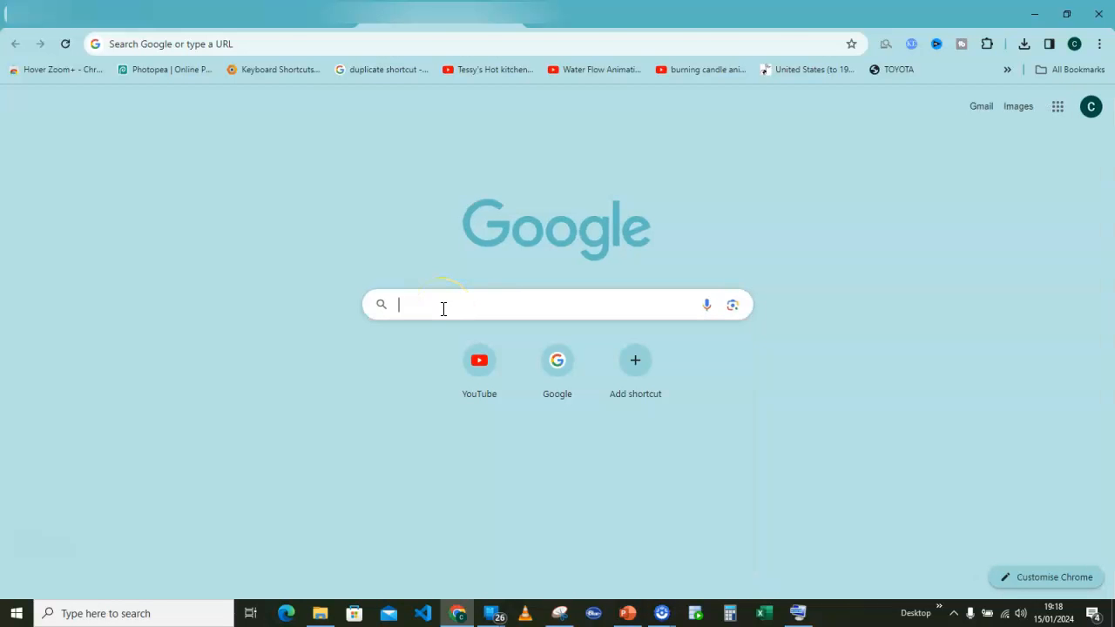
{"action": "type", "text": "ja"}
{"action": "left_click", "coordinate": [443, 316]}
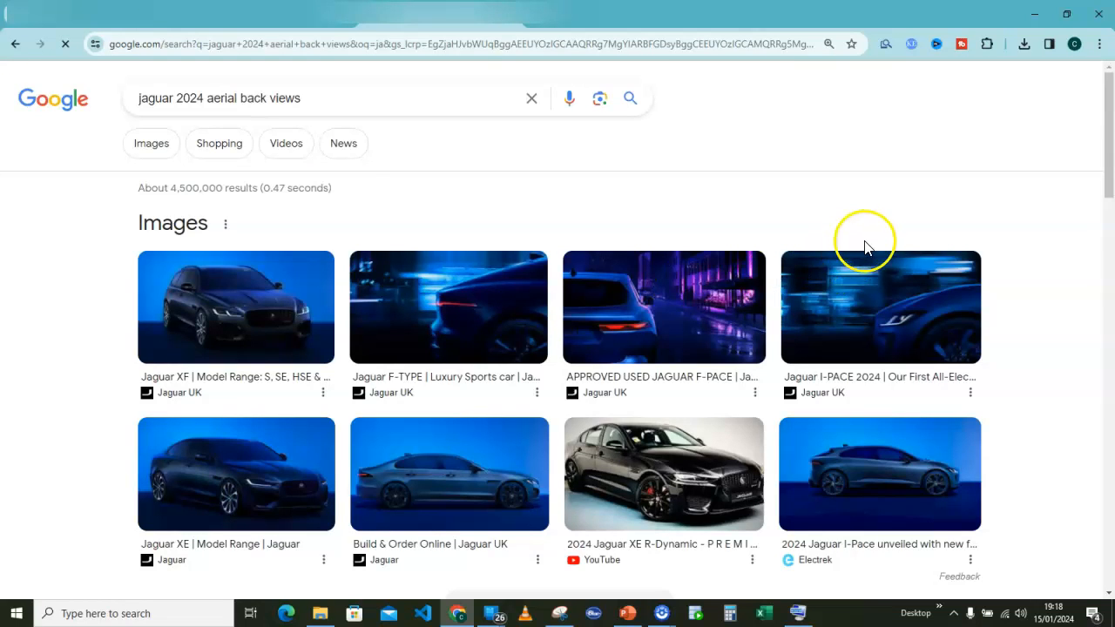
{"action": "scroll", "coordinate": [740, 277], "scroll_direction": "down", "scroll_amount": 3}
{"action": "scroll", "coordinate": [697, 293], "scroll_direction": "up", "scroll_amount": 3}
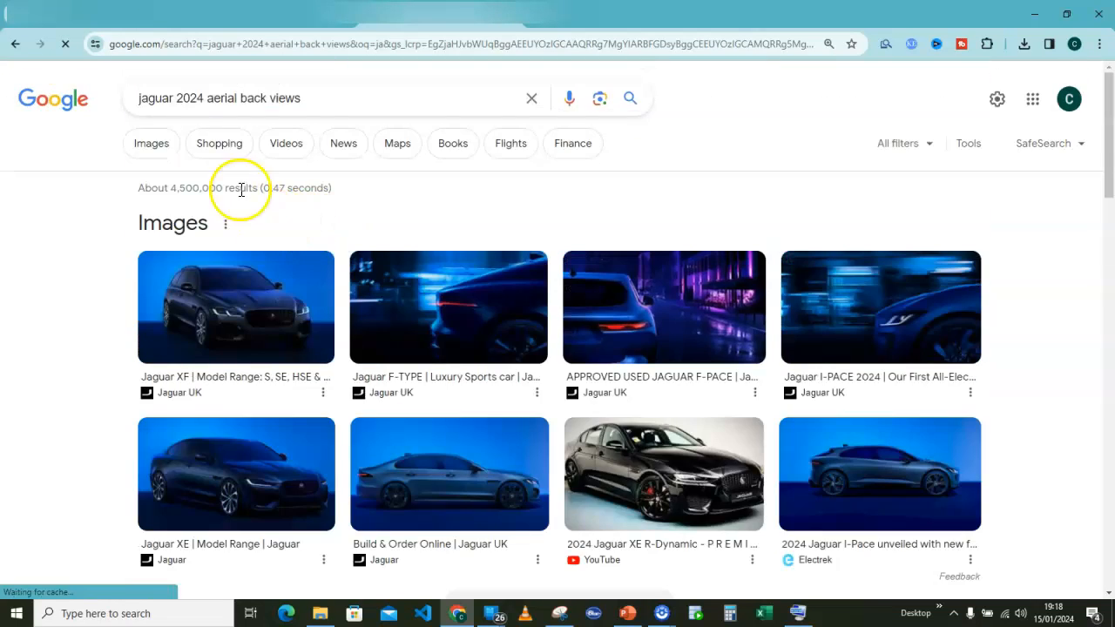
{"action": "left_click", "coordinate": [164, 148]}
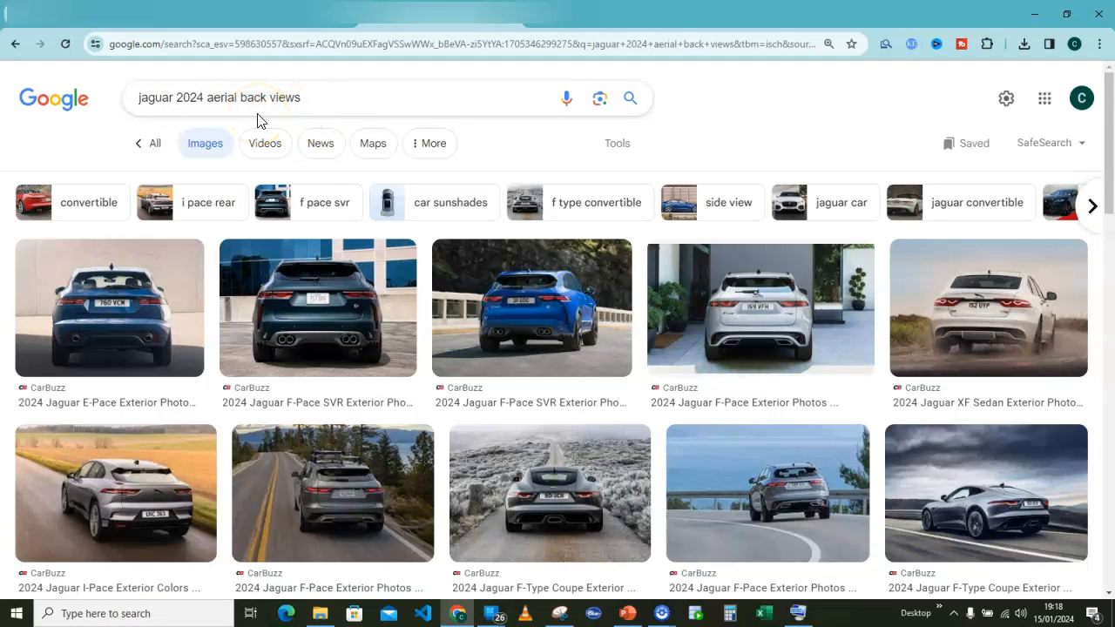
Capture the enlarged front view of the grey Jaguar I-Pace 2024 with Snipping Tool and copy the snip.
{"action": "scroll", "coordinate": [707, 390], "scroll_direction": "down", "scroll_amount": 5}
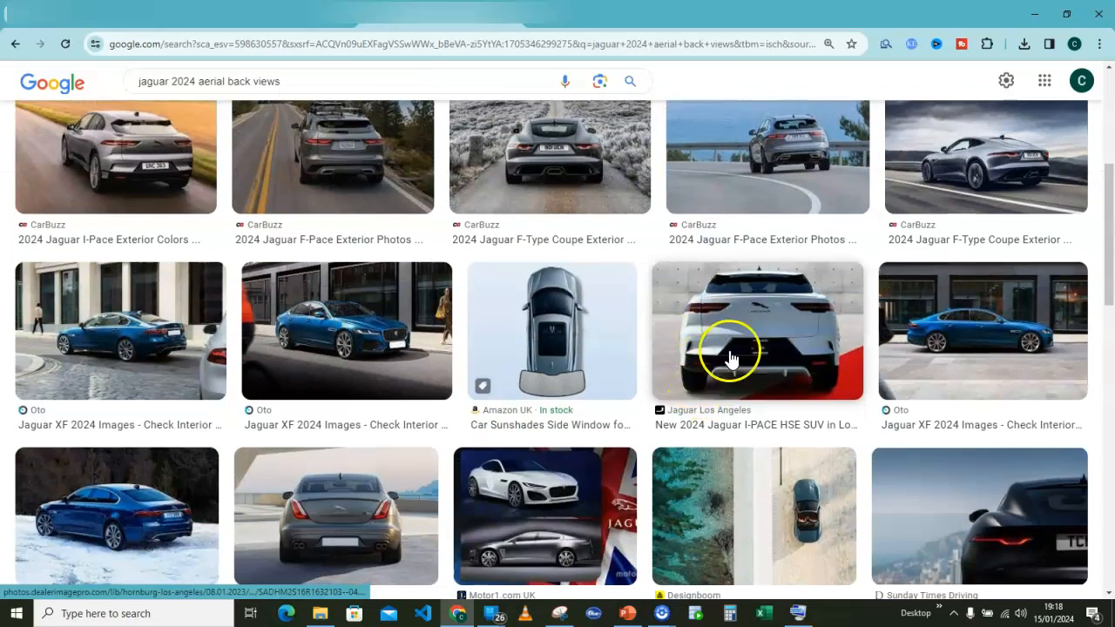
{"action": "scroll", "coordinate": [722, 366], "scroll_direction": "down", "scroll_amount": 2}
{"action": "scroll", "coordinate": [725, 364], "scroll_direction": "down", "scroll_amount": 2}
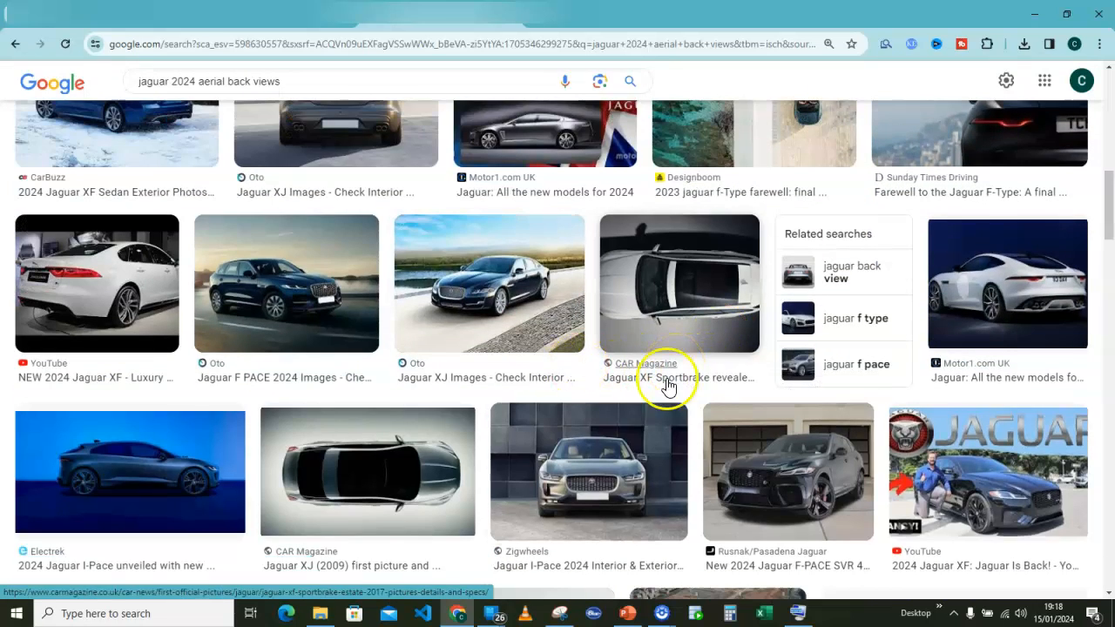
{"action": "mouse_move", "coordinate": [589, 475]}
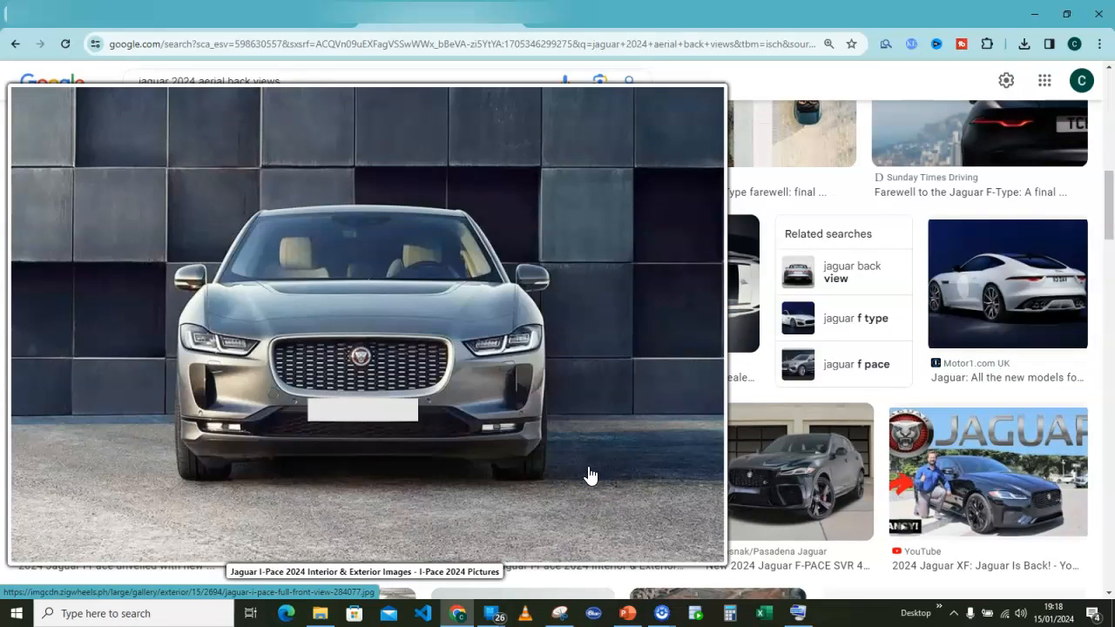
{"action": "left_click", "coordinate": [562, 614]}
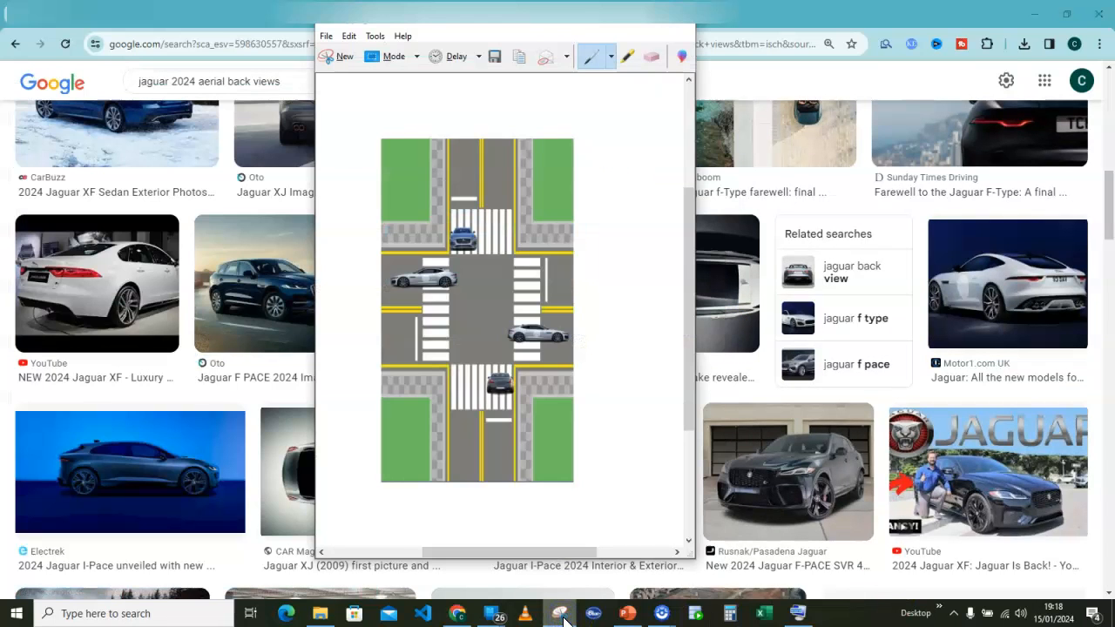
{"action": "left_click", "coordinate": [343, 57]}
{"action": "mouse_move", "coordinate": [641, 471]}
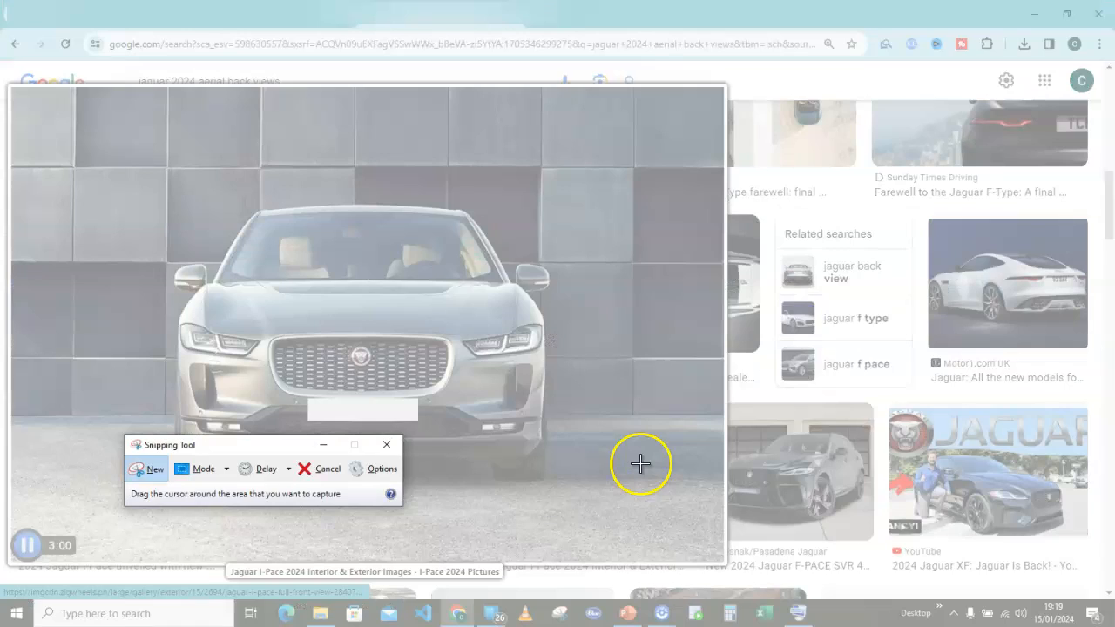
{"action": "left_click_drag", "start_coordinate": [138, 160], "coordinate": [598, 496]}
{"action": "left_click", "coordinate": [107, 59]}
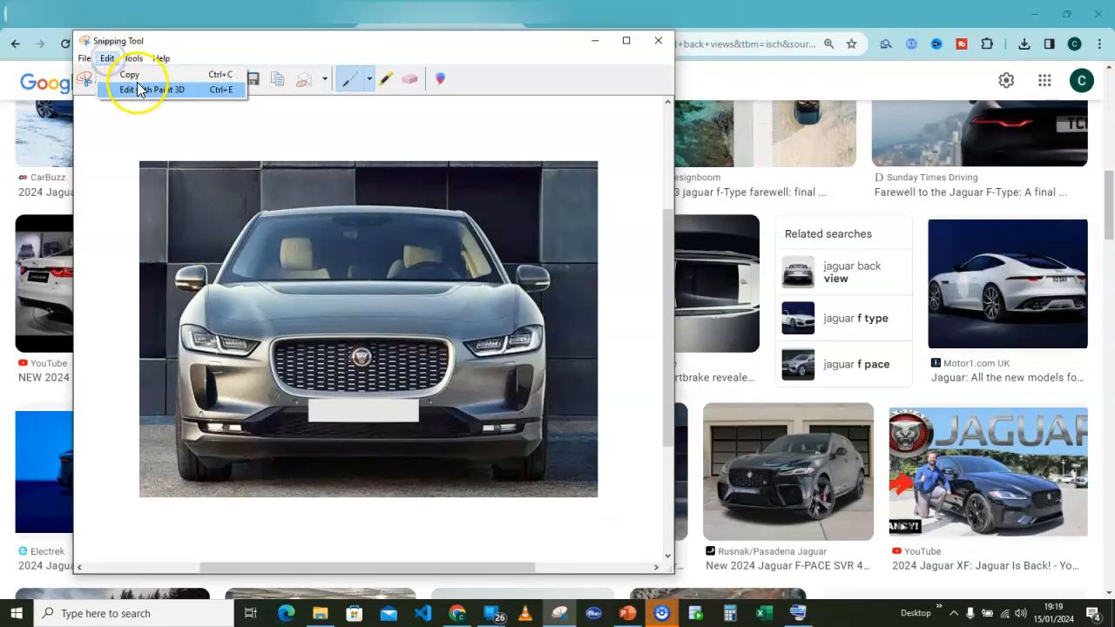
{"action": "left_click", "coordinate": [137, 77]}
Open remove.bg in a new browser tab and paste in the copied car snip to remove its background.
{"action": "left_click", "coordinate": [537, 20]}
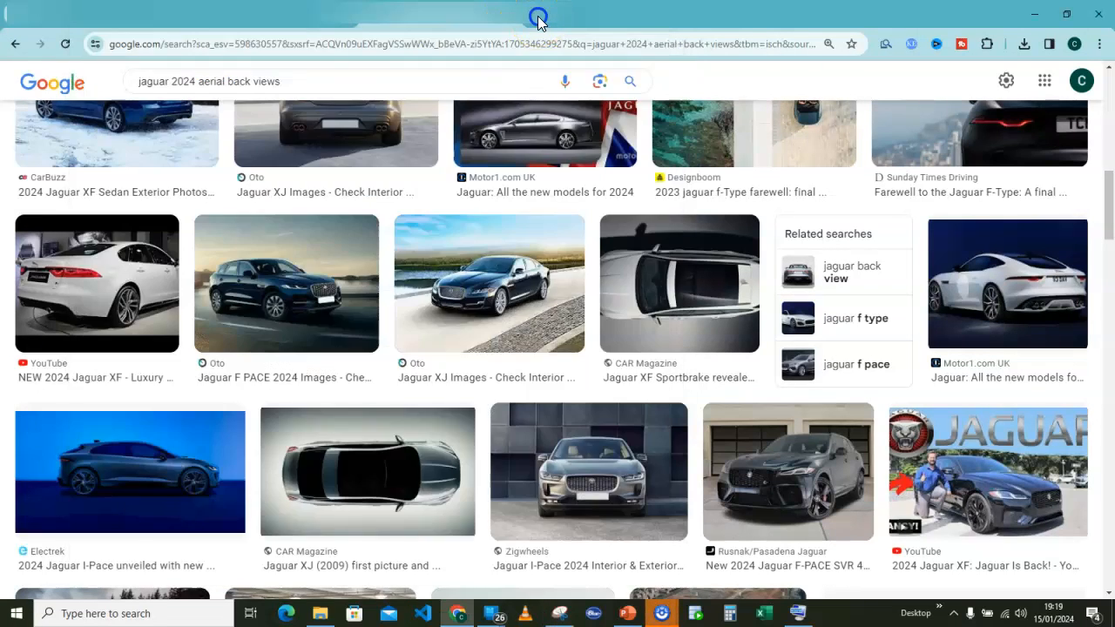
{"action": "left_click", "coordinate": [363, 43]}
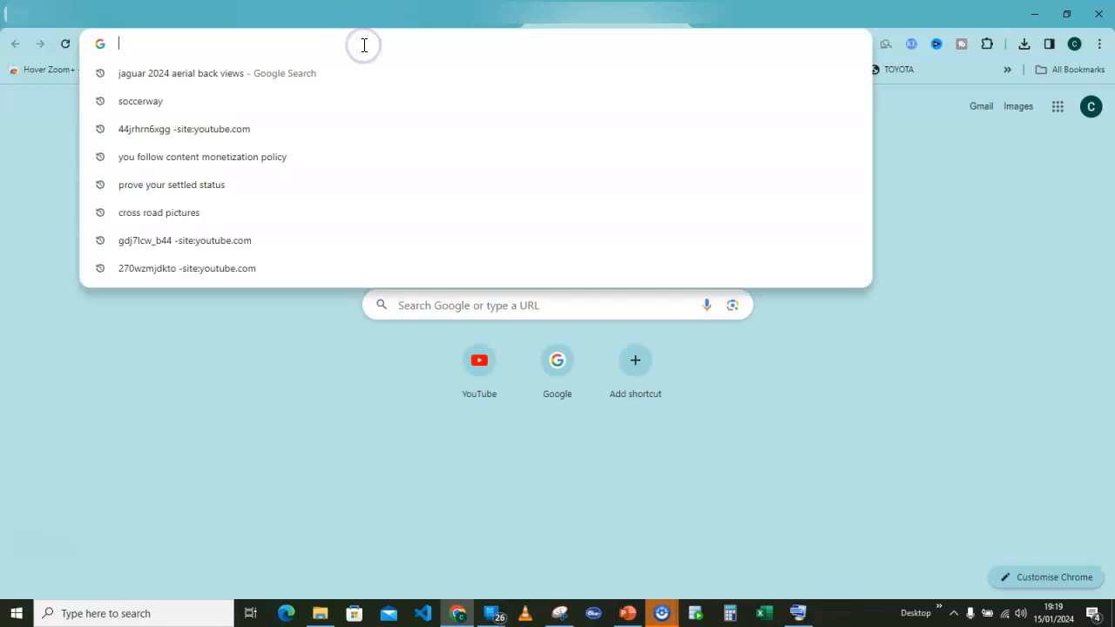
{"action": "left_click", "coordinate": [770, 165]}
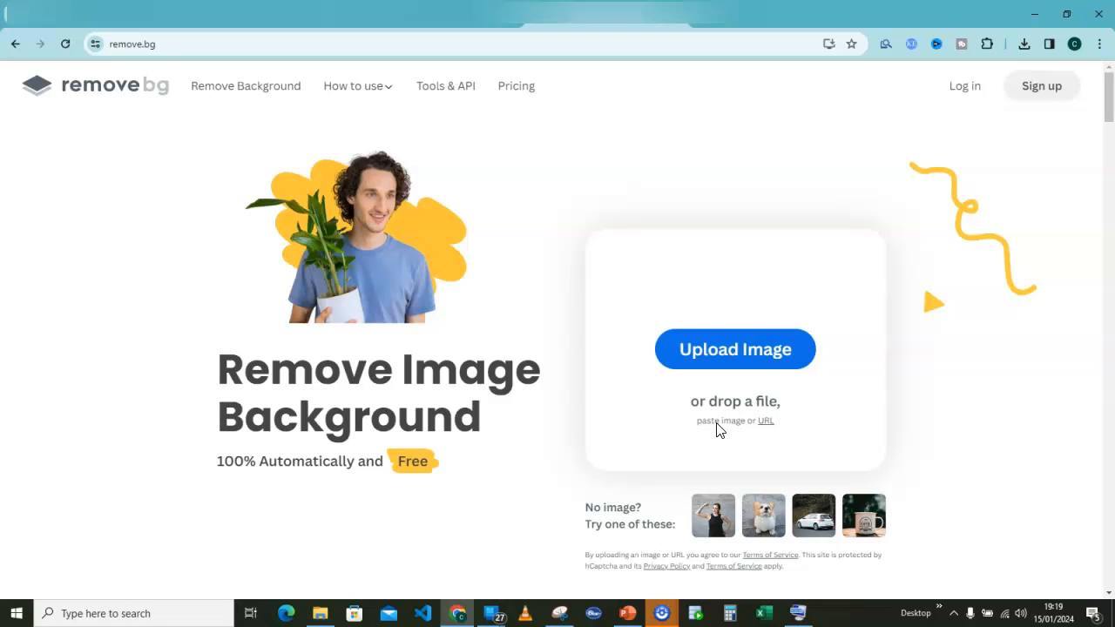
{"action": "key", "text": "ctrl+v"}
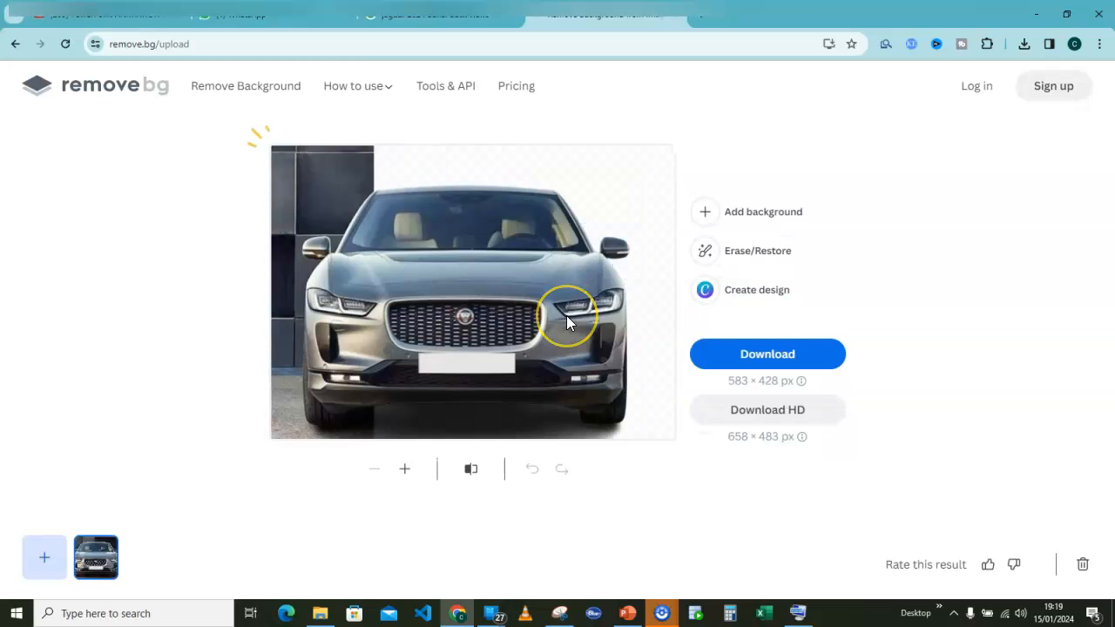
Copy the background-free car image, paste it into the PowerPoint slide and move it beside the crossroad picture.
{"action": "right_click", "coordinate": [452, 300]}
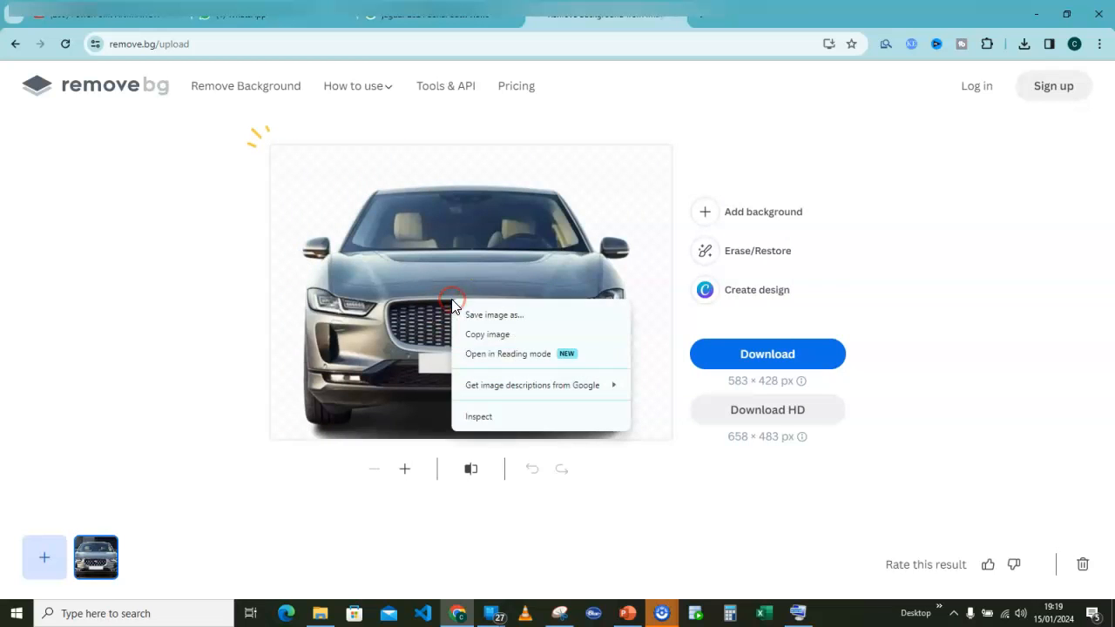
{"action": "left_click", "coordinate": [482, 335]}
{"action": "left_click", "coordinate": [628, 612]}
{"action": "left_click", "coordinate": [314, 284]}
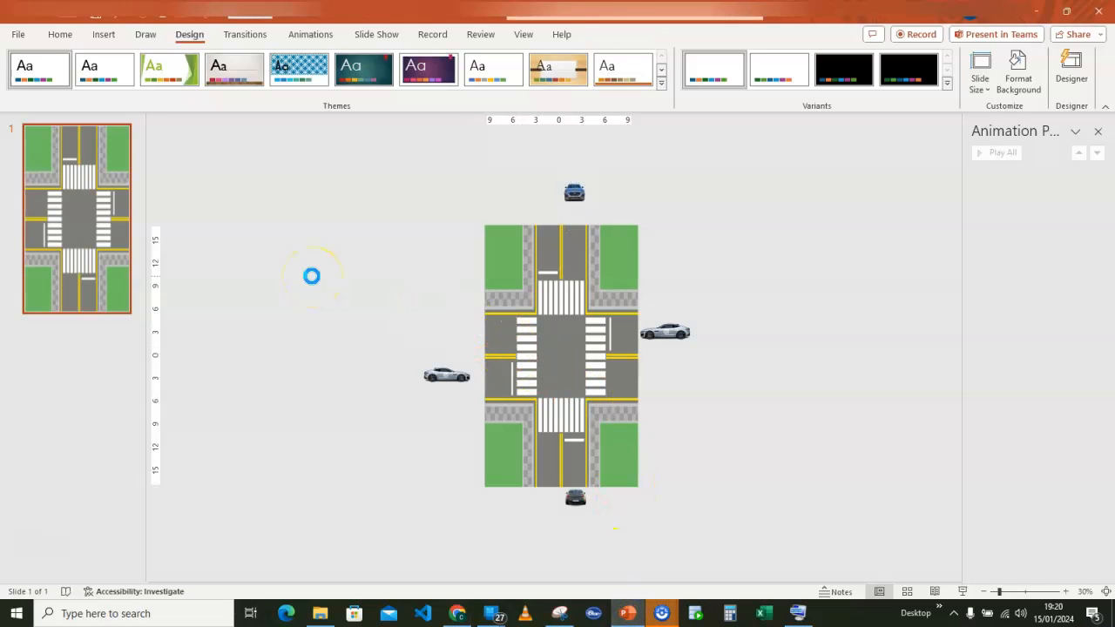
{"action": "key", "text": "ctrl+v"}
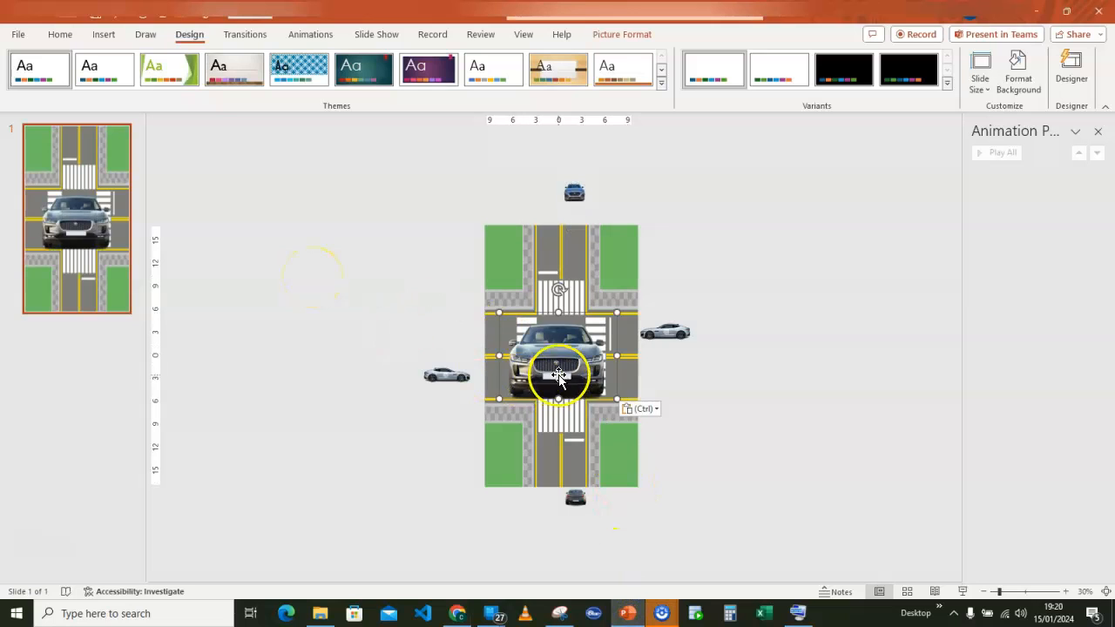
{"action": "left_click_drag", "start_coordinate": [558, 370], "coordinate": [421, 342]}
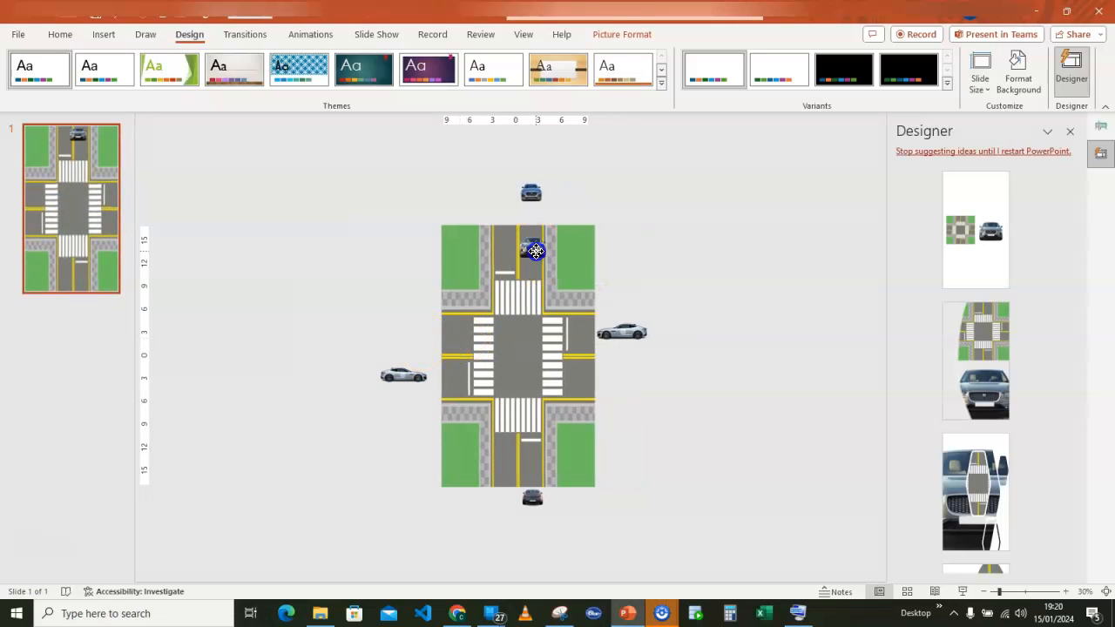
Delete the pasted grey Jaguar picture beside the slide.
{"action": "left_click_drag", "start_coordinate": [535, 251], "coordinate": [360, 231]}
{"action": "key", "text": "Delete"}
{"action": "left_click", "coordinate": [369, 236]}
Move the blue car above the slide so that it lines up with the left lane of the upper road.
{"action": "left_click_drag", "start_coordinate": [534, 188], "coordinate": [504, 206]}
{"action": "left_click", "coordinate": [622, 331]}
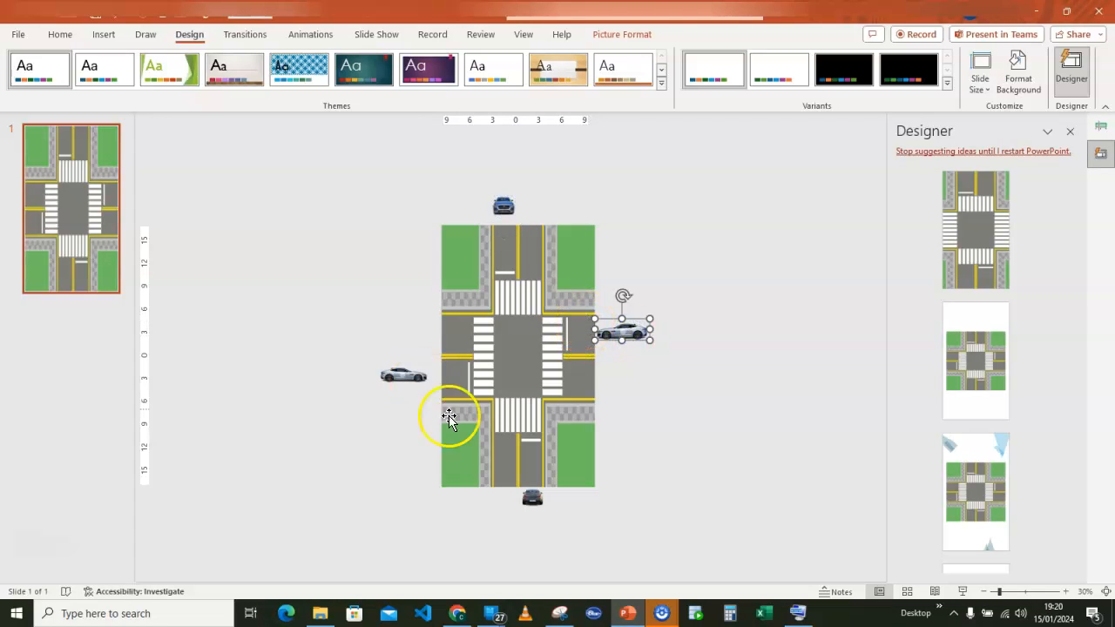
{"action": "left_click", "coordinate": [745, 352]}
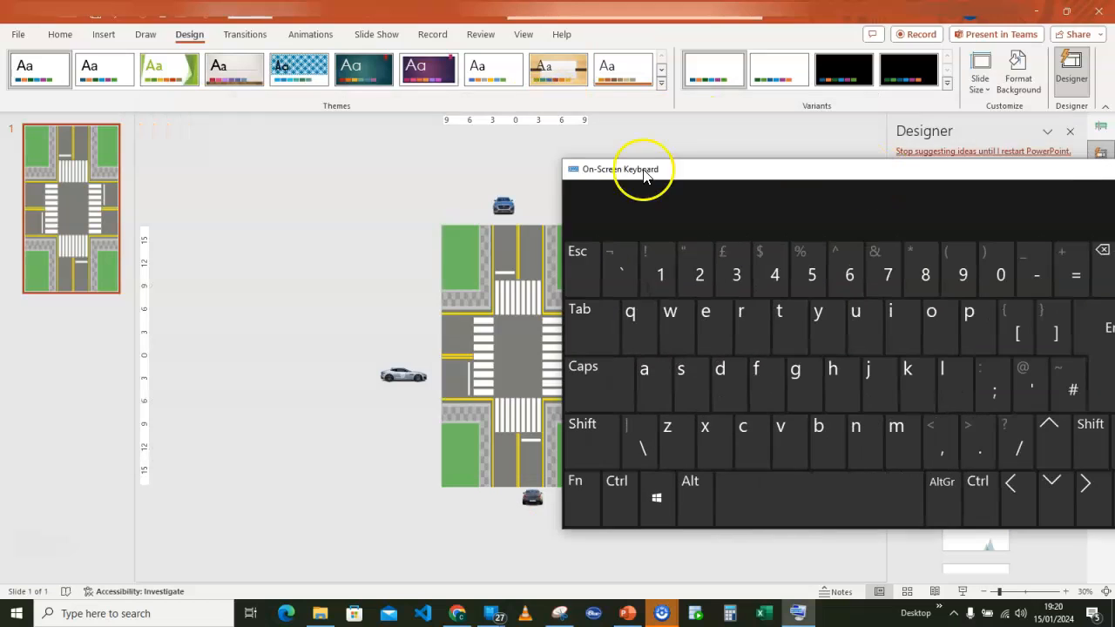
Select all four cars around the crossroad and add a Lines motion path animation to them.
{"action": "left_click", "coordinate": [505, 205]}
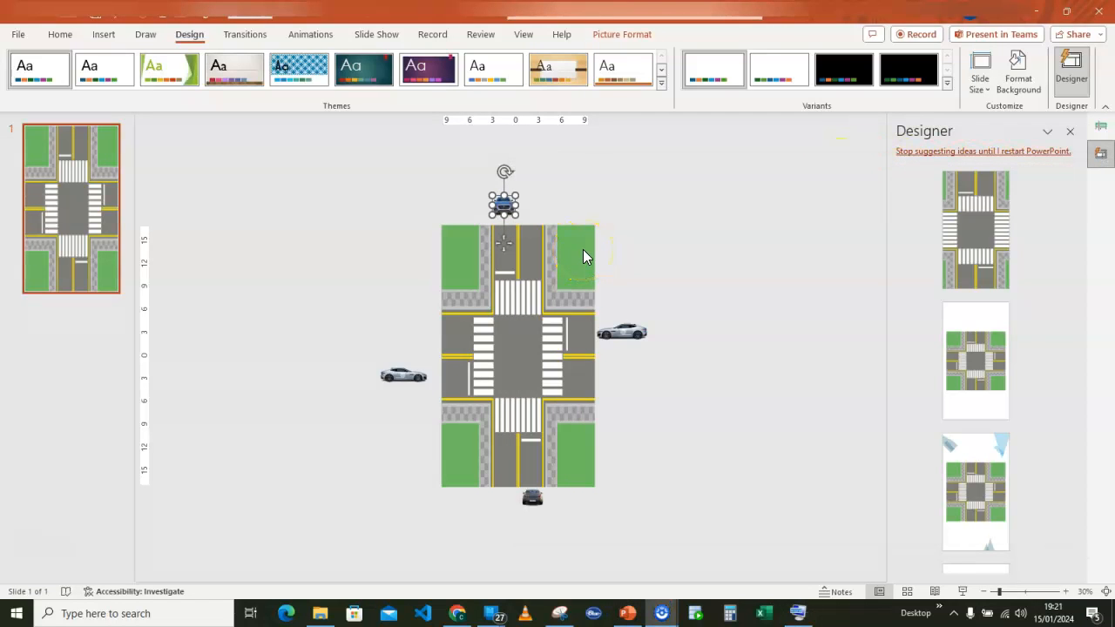
{"action": "left_click", "coordinate": [405, 376], "text": "shift"}
{"action": "left_click", "coordinate": [536, 499], "text": "shift"}
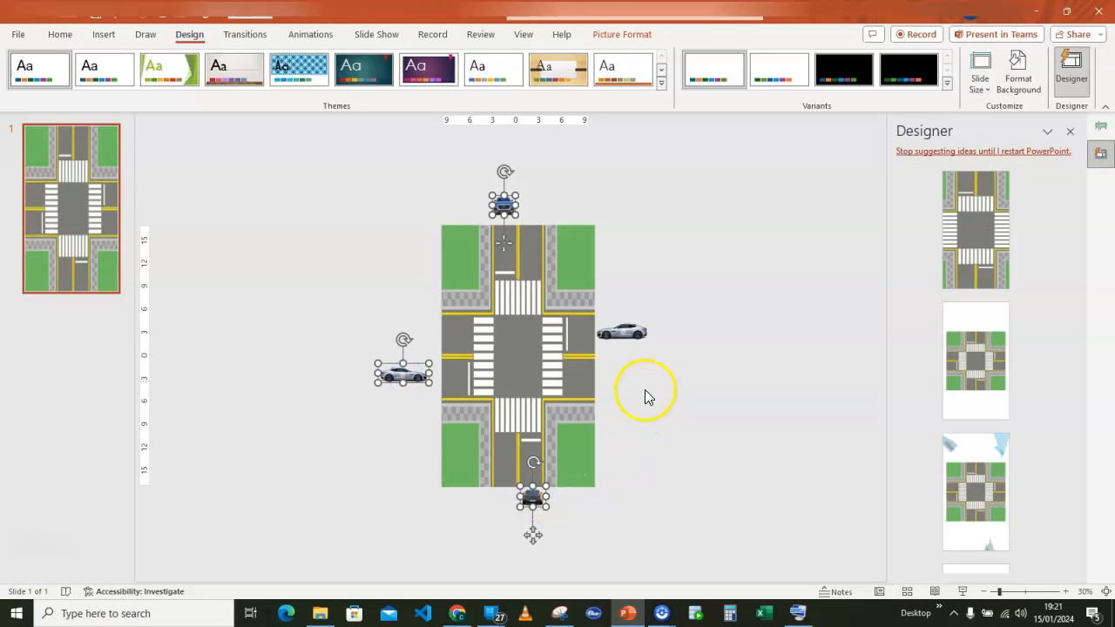
{"action": "left_click", "coordinate": [629, 335], "text": "shift"}
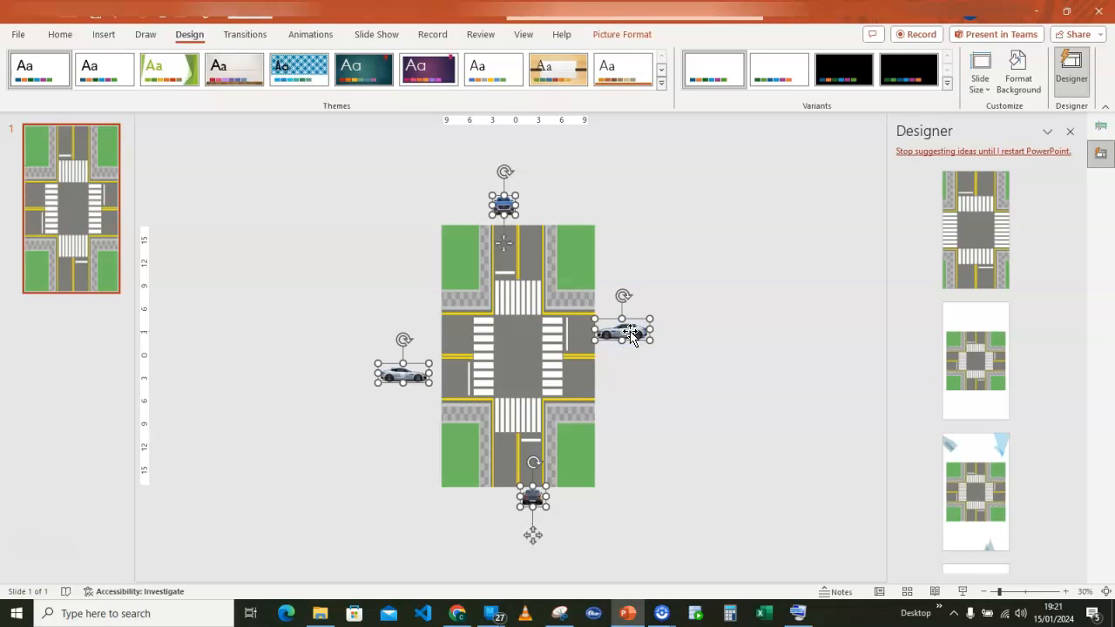
{"action": "left_click", "coordinate": [321, 37]}
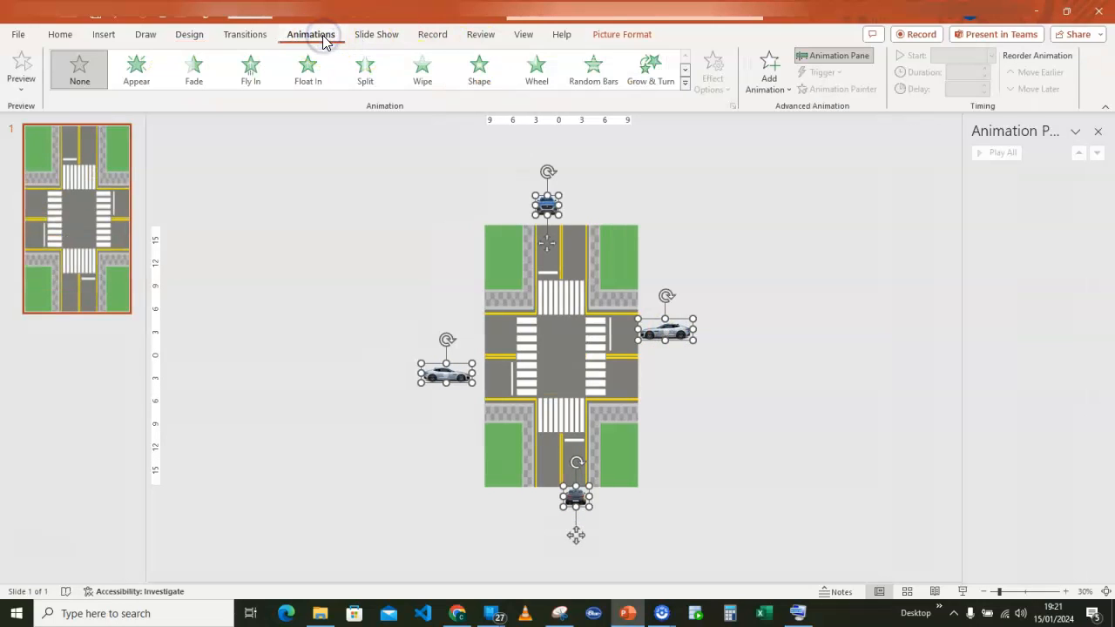
{"action": "left_click", "coordinate": [775, 92]}
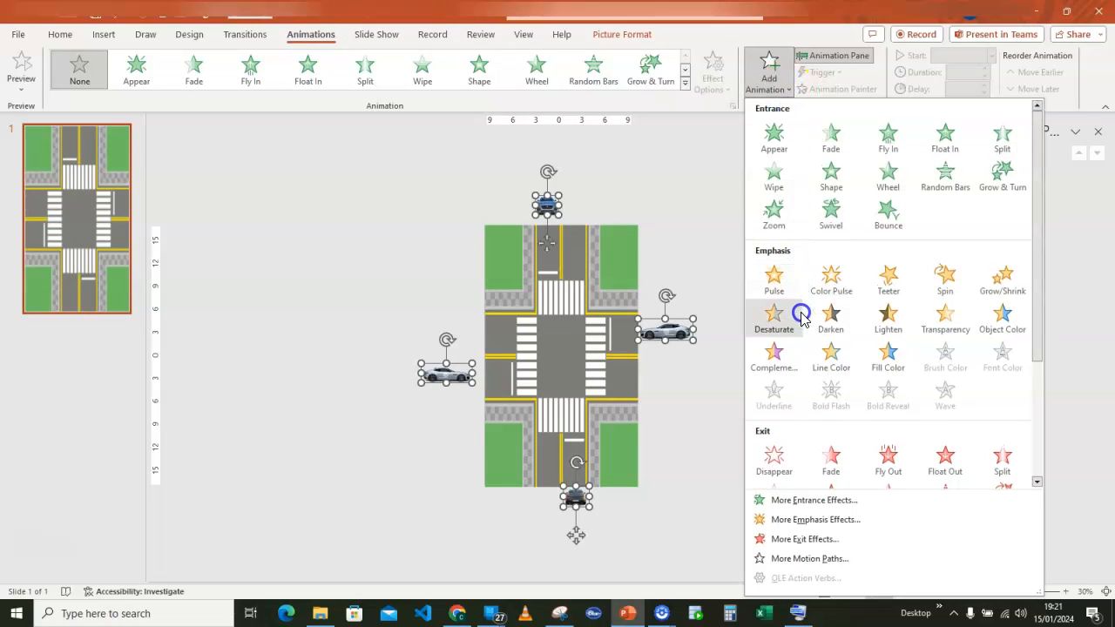
{"action": "scroll", "coordinate": [803, 365], "scroll_direction": "down", "scroll_amount": 3}
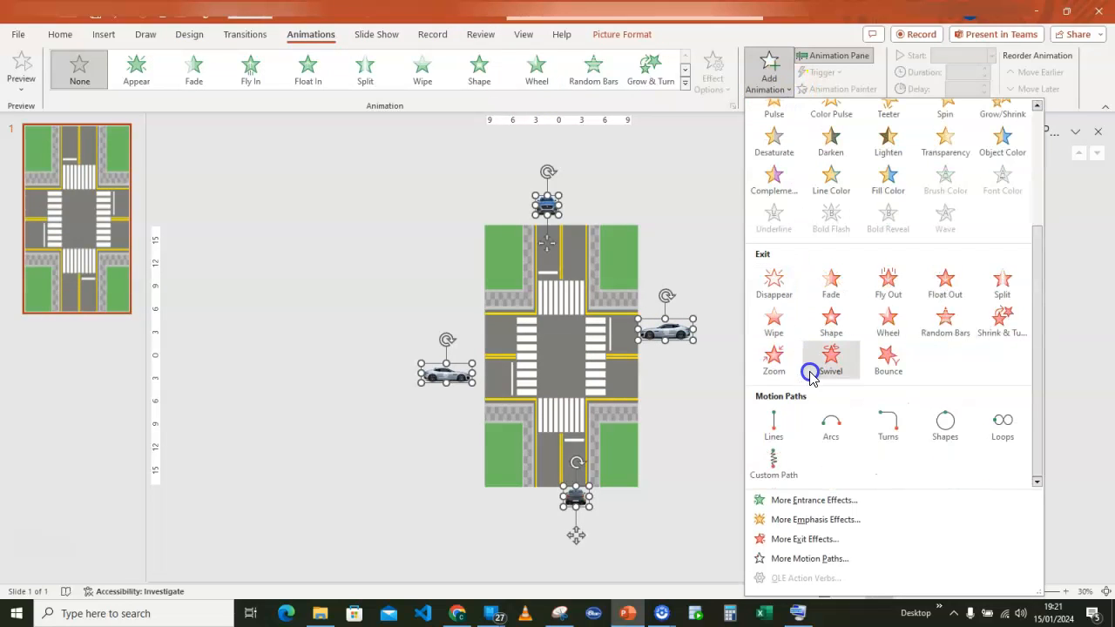
{"action": "left_click", "coordinate": [775, 439]}
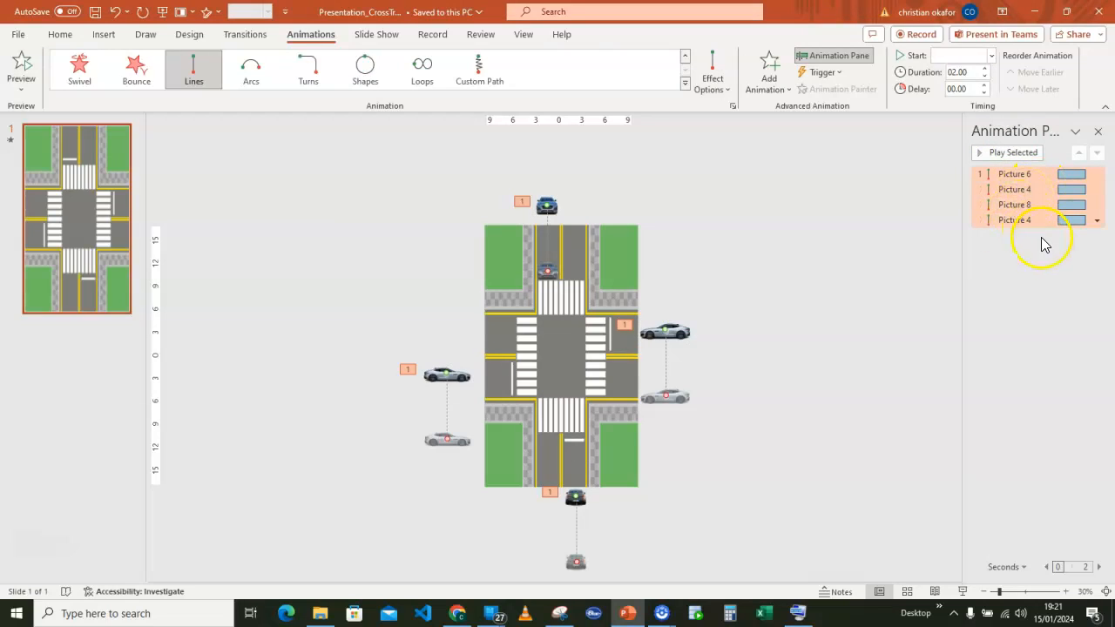
Set the four cars' motion paths to start With Previous with a duration of 3 seconds.
{"action": "left_click", "coordinate": [990, 56]}
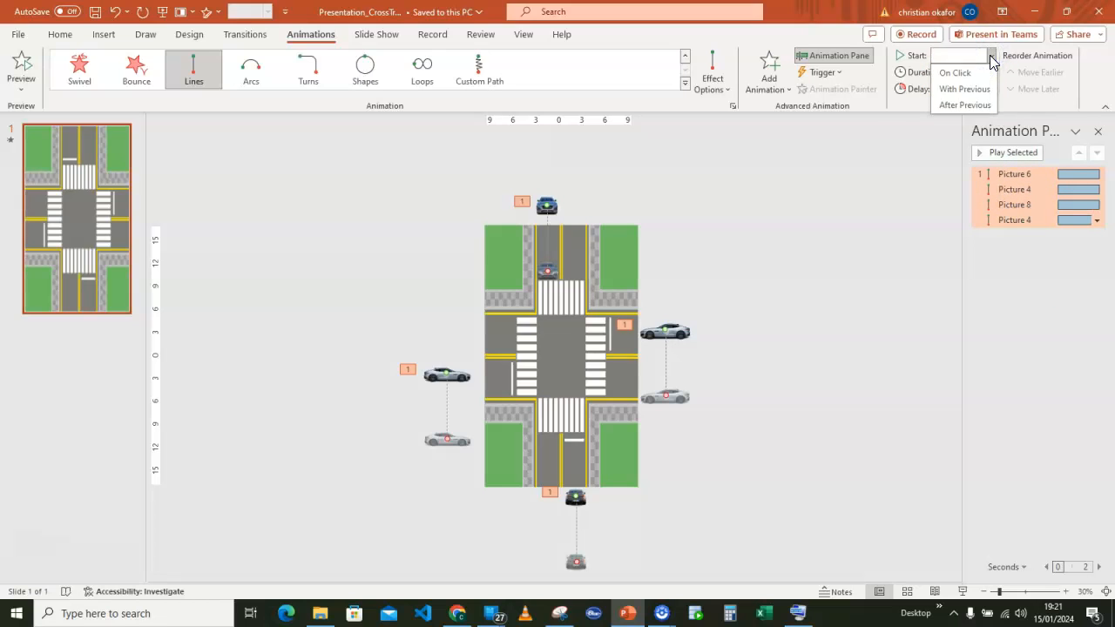
{"action": "left_click", "coordinate": [965, 88]}
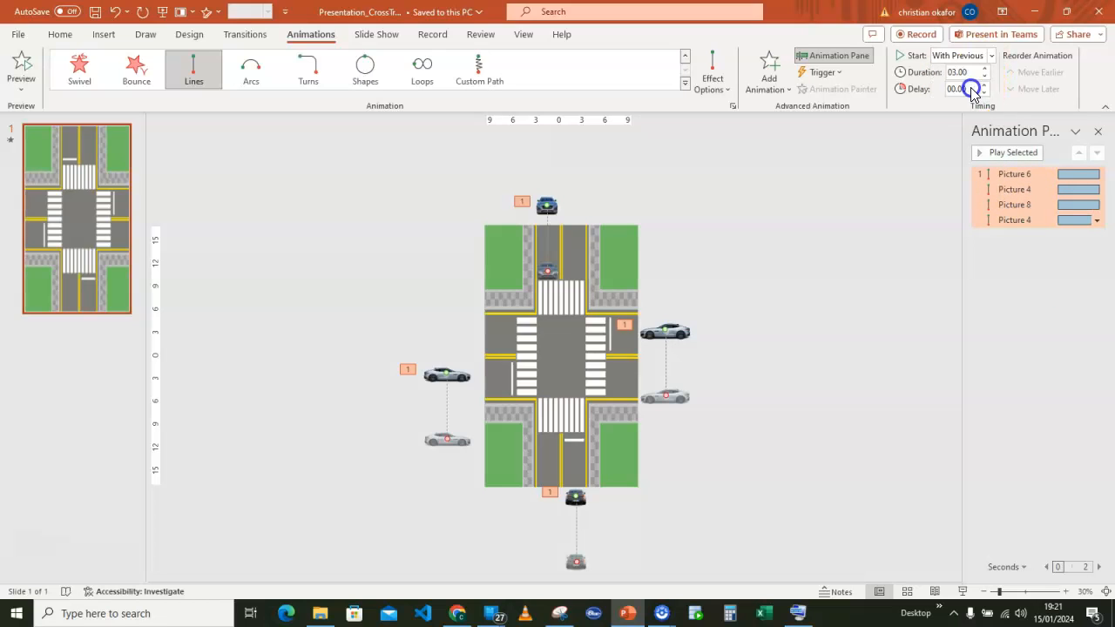
Set the smooth start and smooth end of all four motion paths to 0 sec and repeat them 10 times.
{"action": "left_click", "coordinate": [1097, 223]}
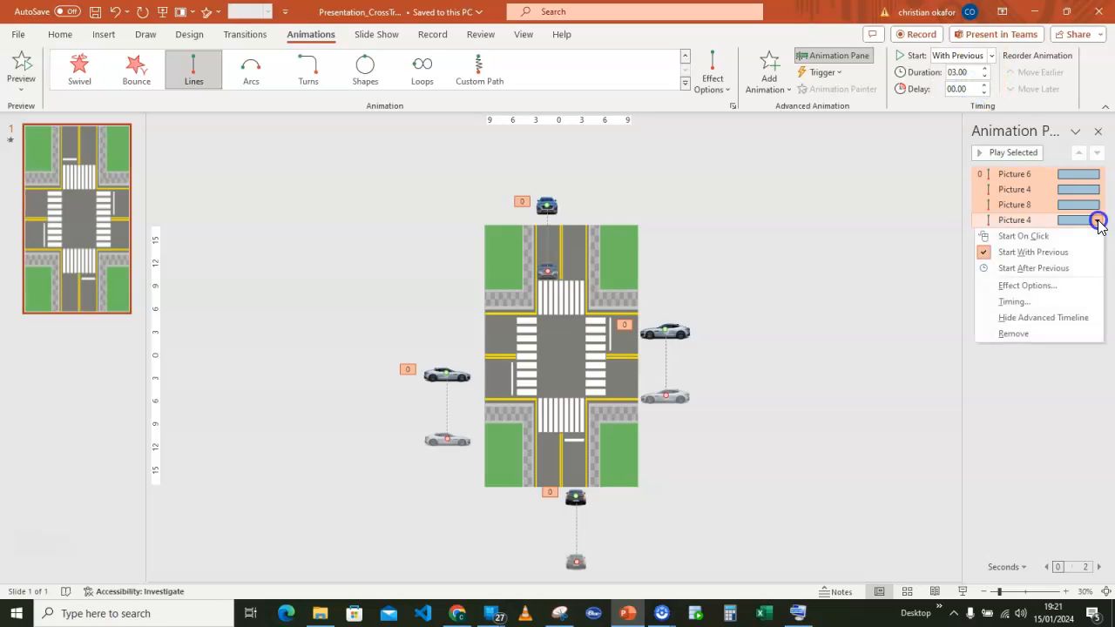
{"action": "left_click", "coordinate": [1028, 286]}
{"action": "left_click_drag", "start_coordinate": [326, 224], "coordinate": [819, 196]}
{"action": "left_click_drag", "start_coordinate": [824, 267], "coordinate": [810, 290]}
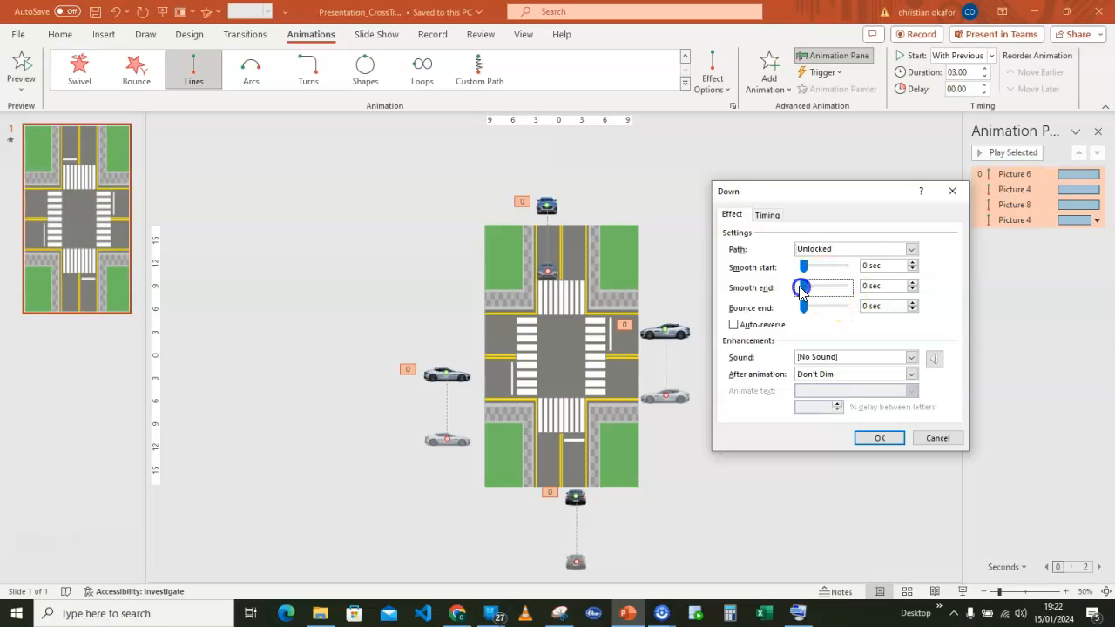
{"action": "left_click", "coordinate": [767, 216]}
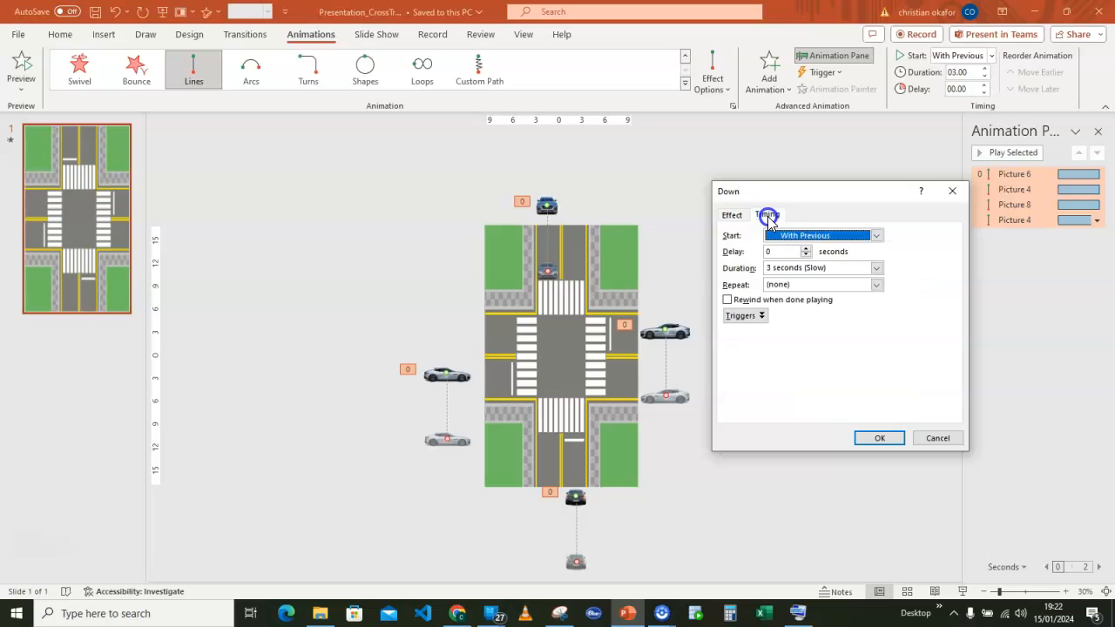
{"action": "left_click", "coordinate": [778, 284]}
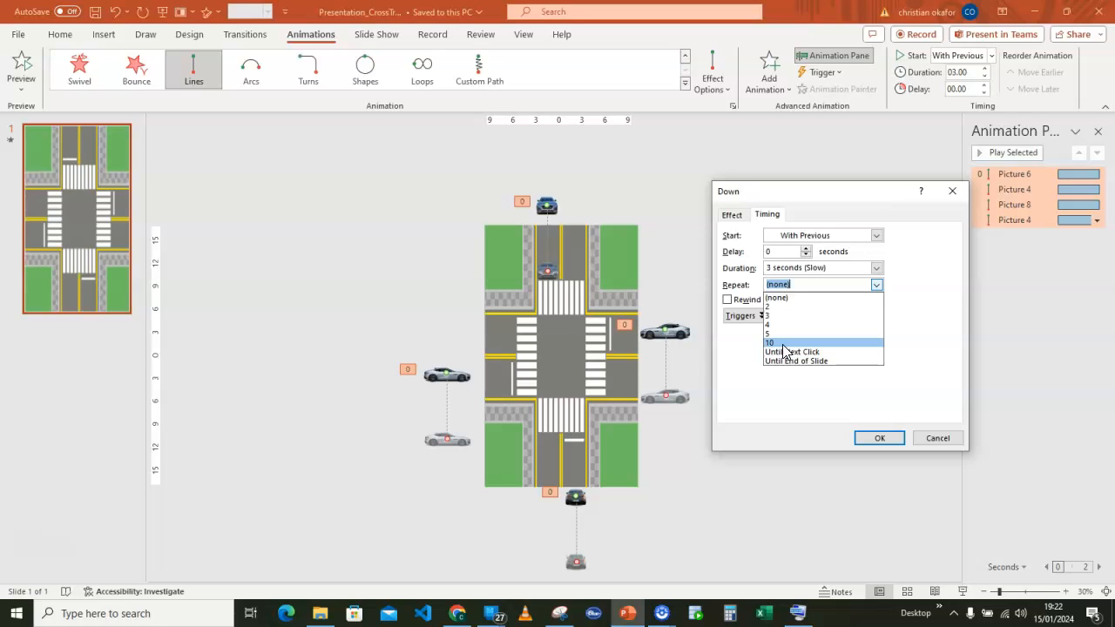
{"action": "left_click", "coordinate": [783, 346]}
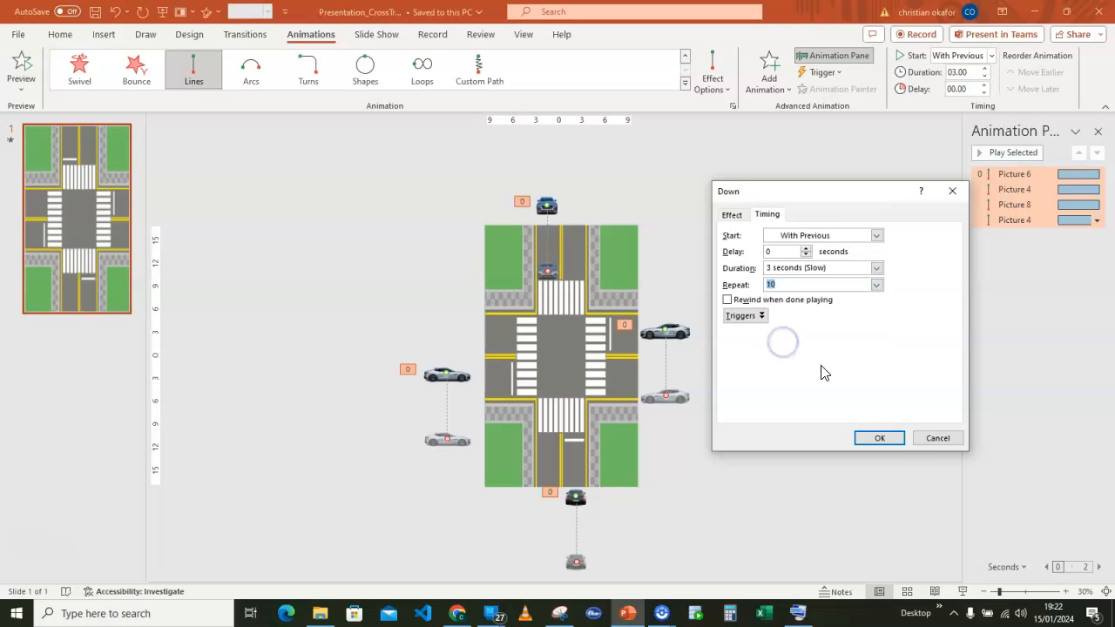
{"action": "left_click", "coordinate": [881, 439]}
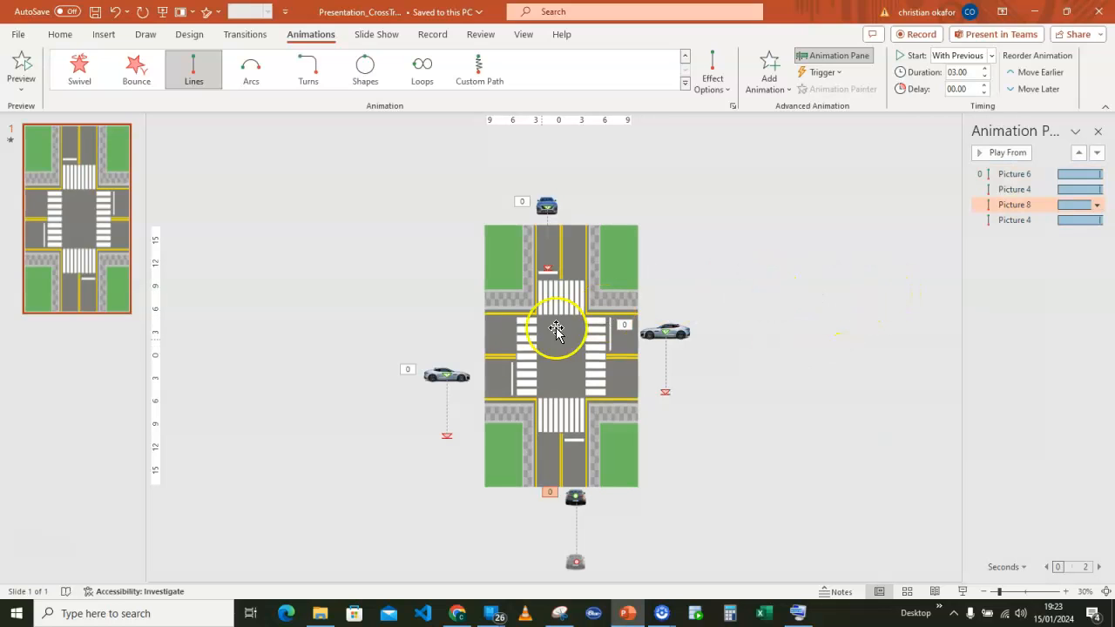
Reroute the right-hand car's path straight across to beyond the slide's left edge, and the lower black car's path straight up past the upper edge.
{"action": "left_click", "coordinate": [665, 393]}
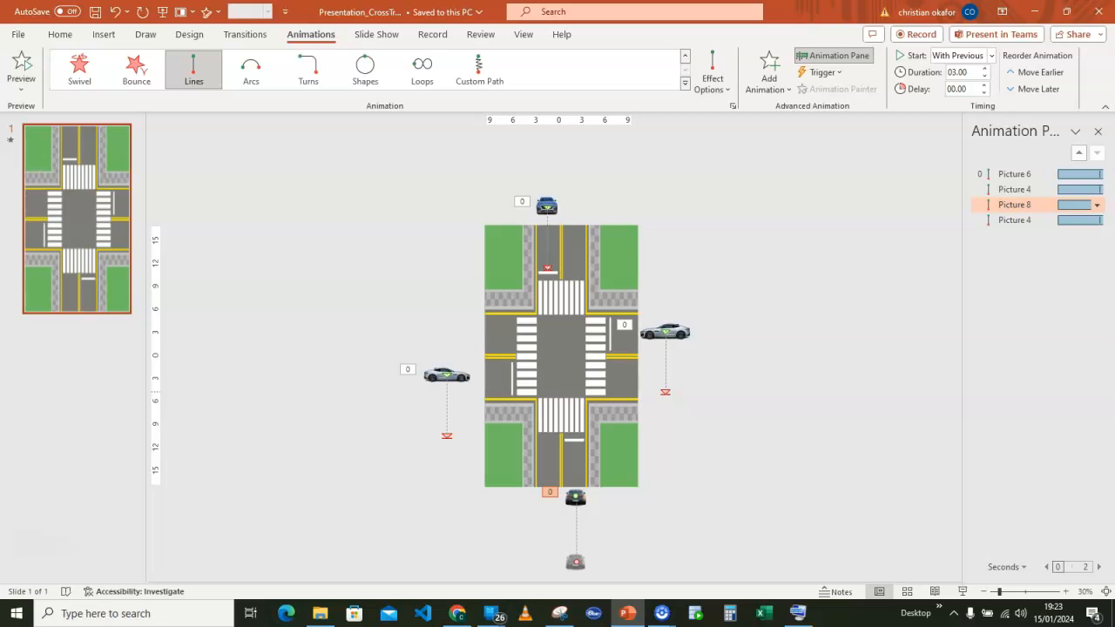
{"action": "left_click_drag", "start_coordinate": [661, 390], "coordinate": [456, 326]}
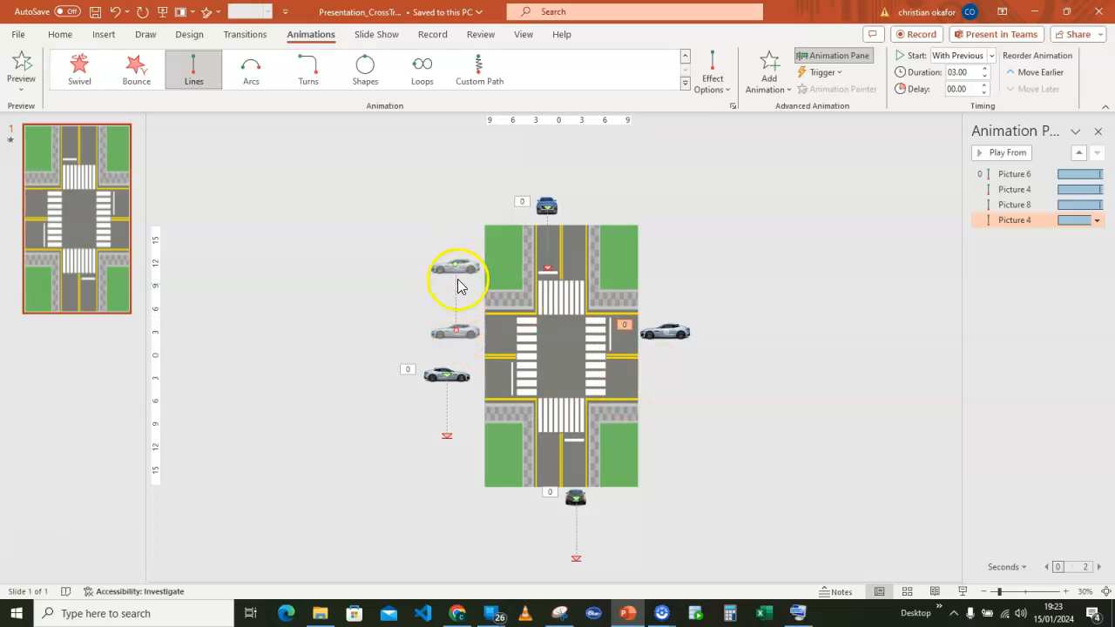
{"action": "left_click_drag", "start_coordinate": [457, 264], "coordinate": [667, 330]}
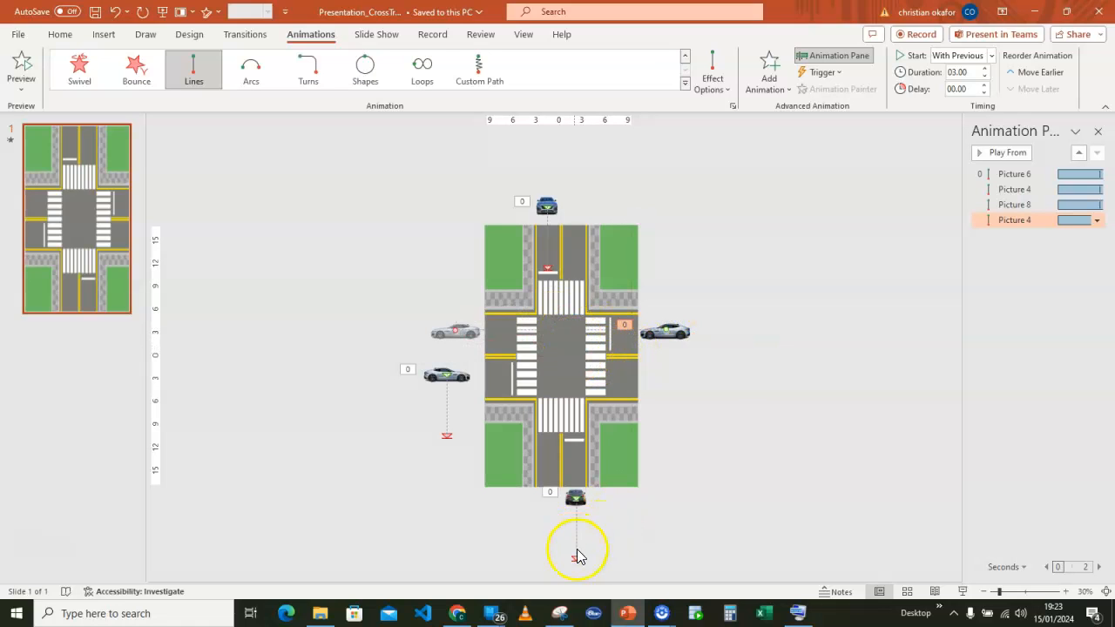
{"action": "left_click_drag", "start_coordinate": [577, 564], "coordinate": [575, 219]}
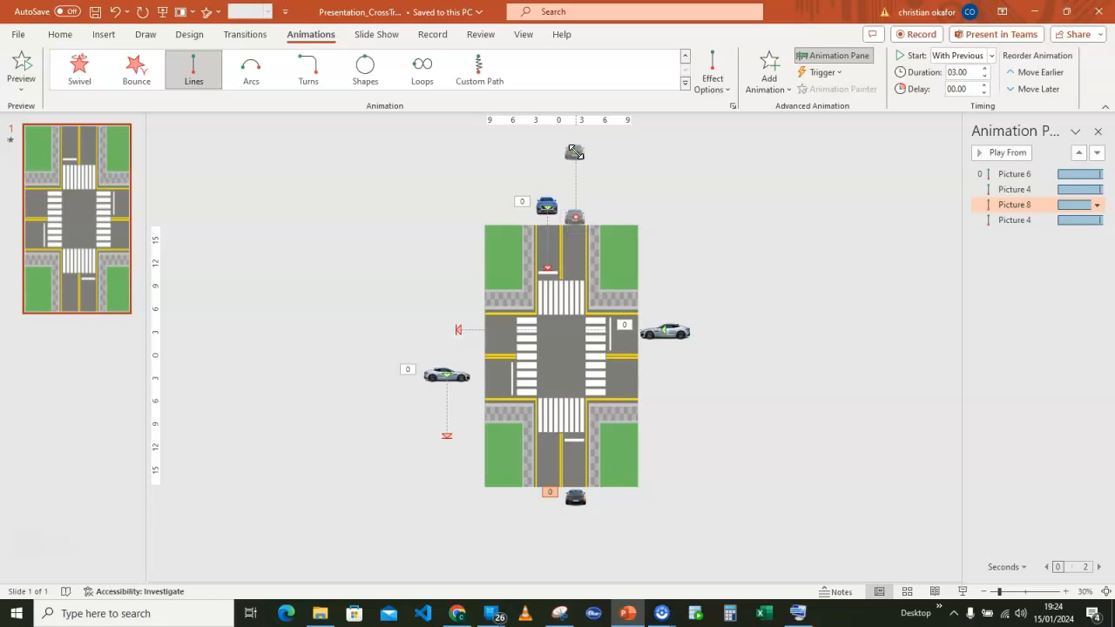
{"action": "left_click_drag", "start_coordinate": [575, 152], "coordinate": [586, 464]}
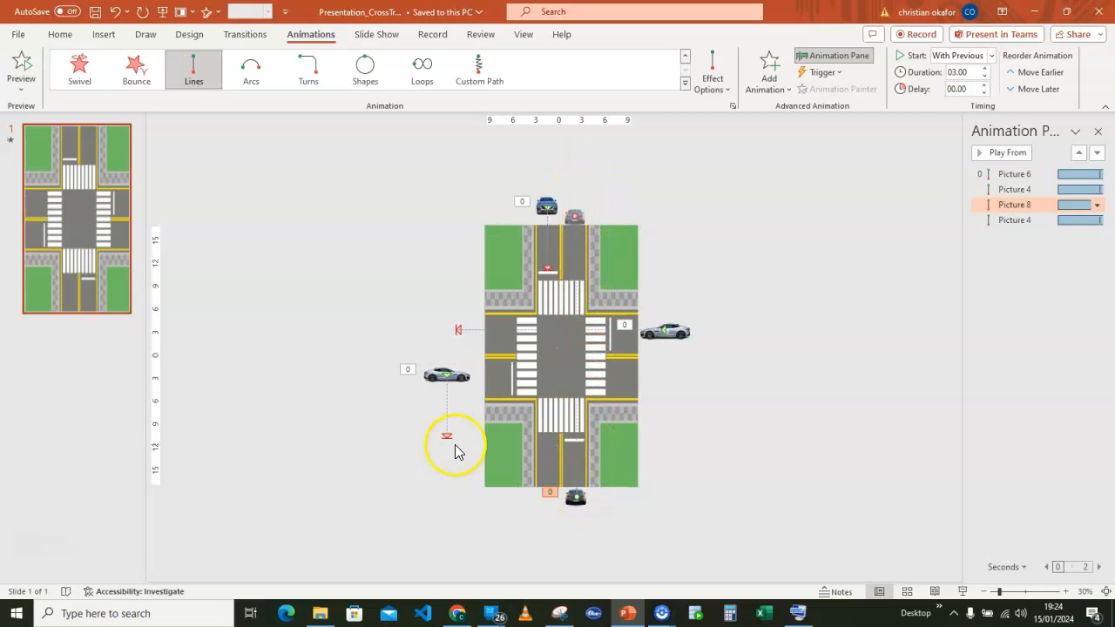
Reroute the left-hand car's motion path so that it starts at the car and ends beyond the slide's right edge.
{"action": "left_click_drag", "start_coordinate": [448, 440], "coordinate": [663, 383]}
{"action": "left_click", "coordinate": [659, 324]}
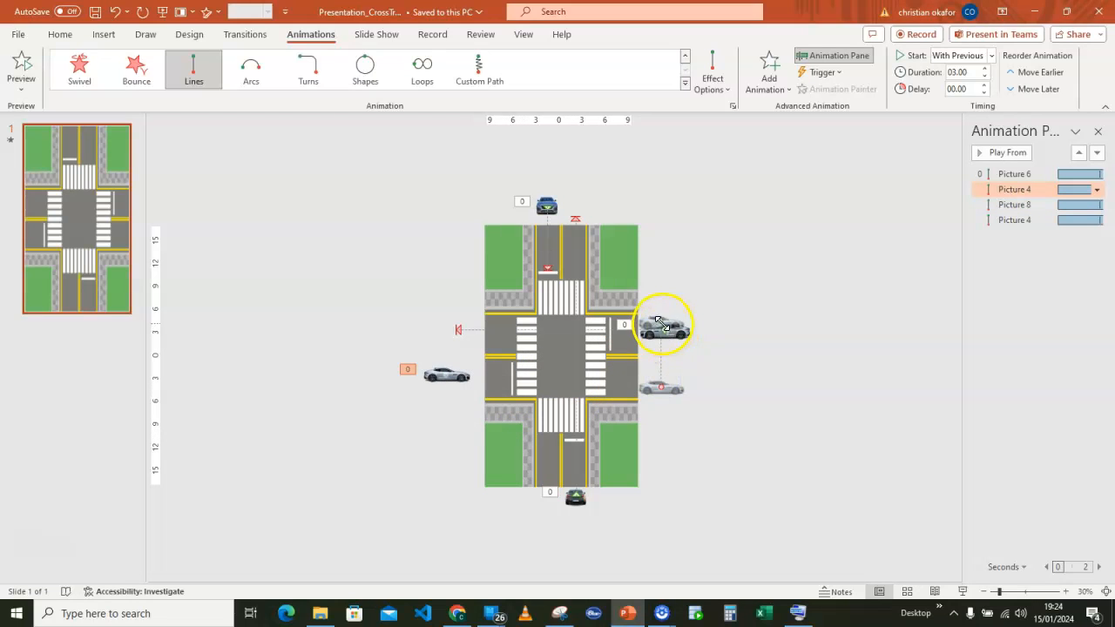
{"action": "left_click", "coordinate": [660, 322]}
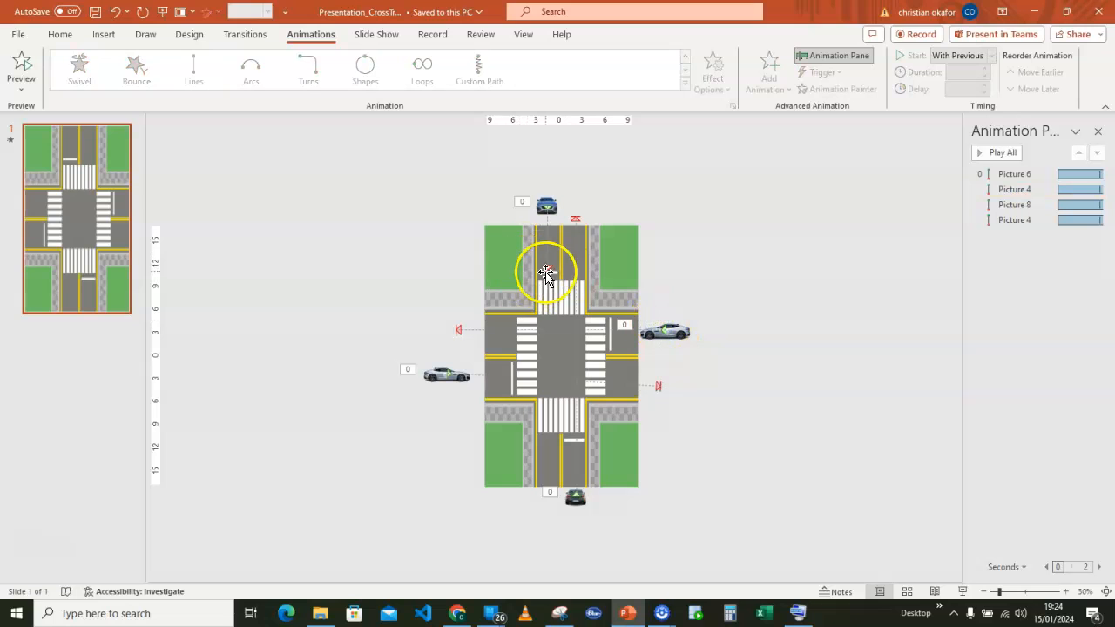
Extend the blue car's motion path straight down past the slide's lower edge and level the end point of the left-hand car's path.
{"action": "left_click", "coordinate": [547, 268]}
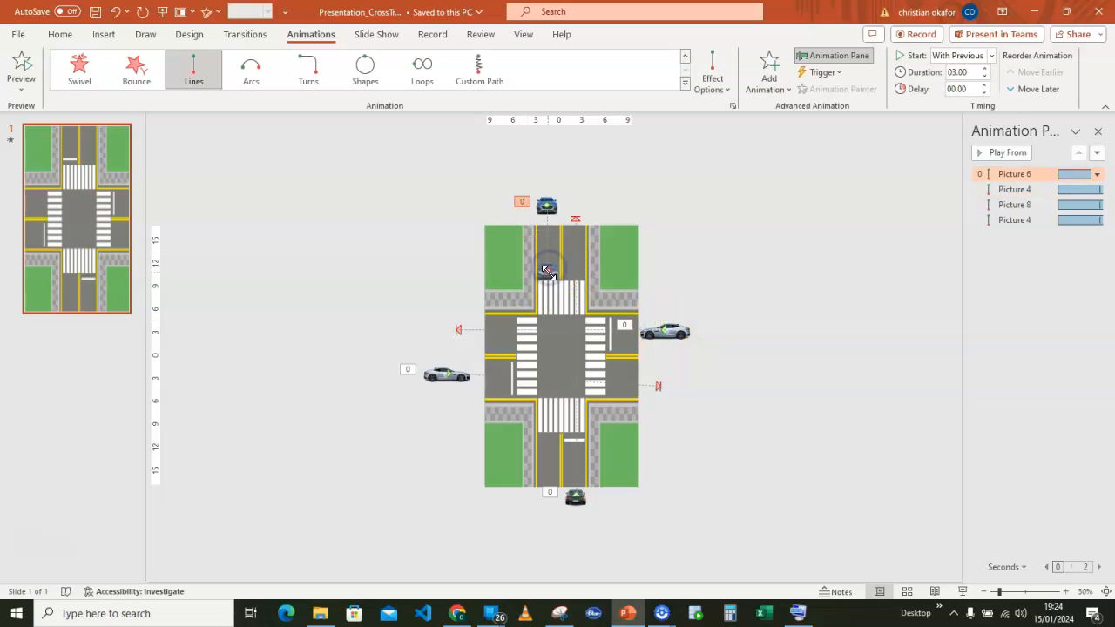
{"action": "left_click_drag", "start_coordinate": [548, 275], "coordinate": [549, 498]}
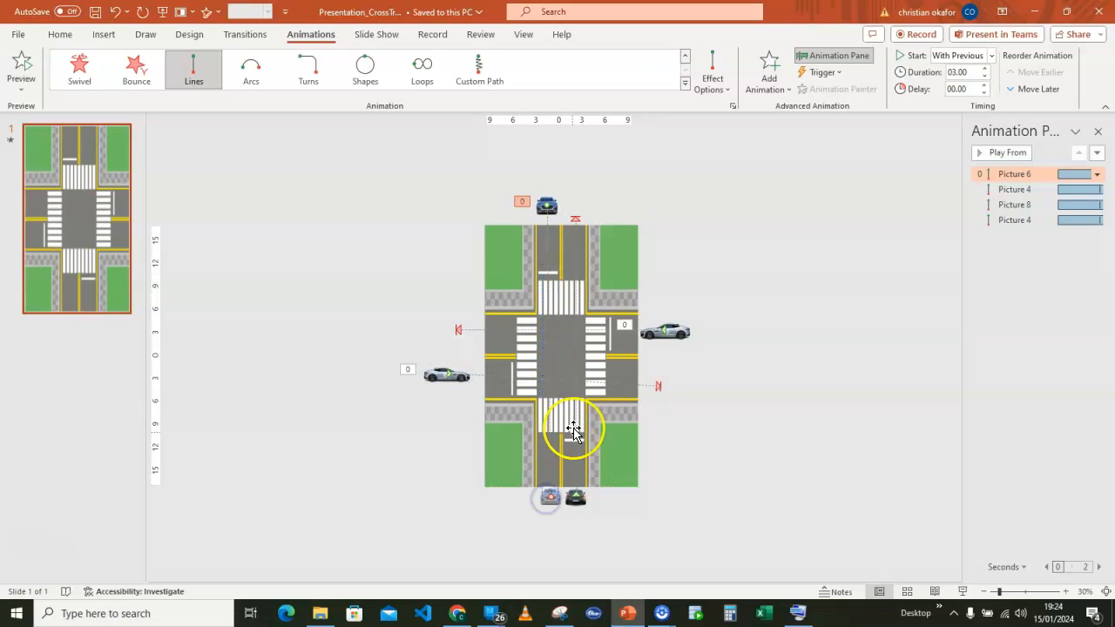
{"action": "left_click", "coordinate": [658, 387]}
Preview all four car animations together, then stop the playback.
{"action": "left_click", "coordinate": [983, 241]}
{"action": "left_click", "coordinate": [1000, 153]}
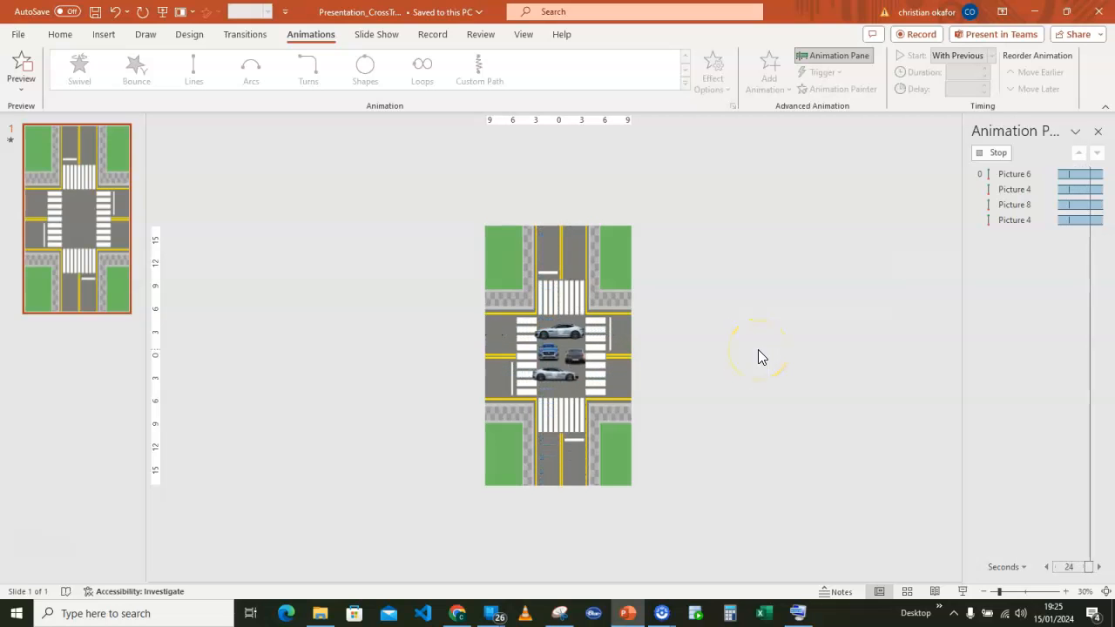
{"action": "left_click", "coordinate": [995, 154]}
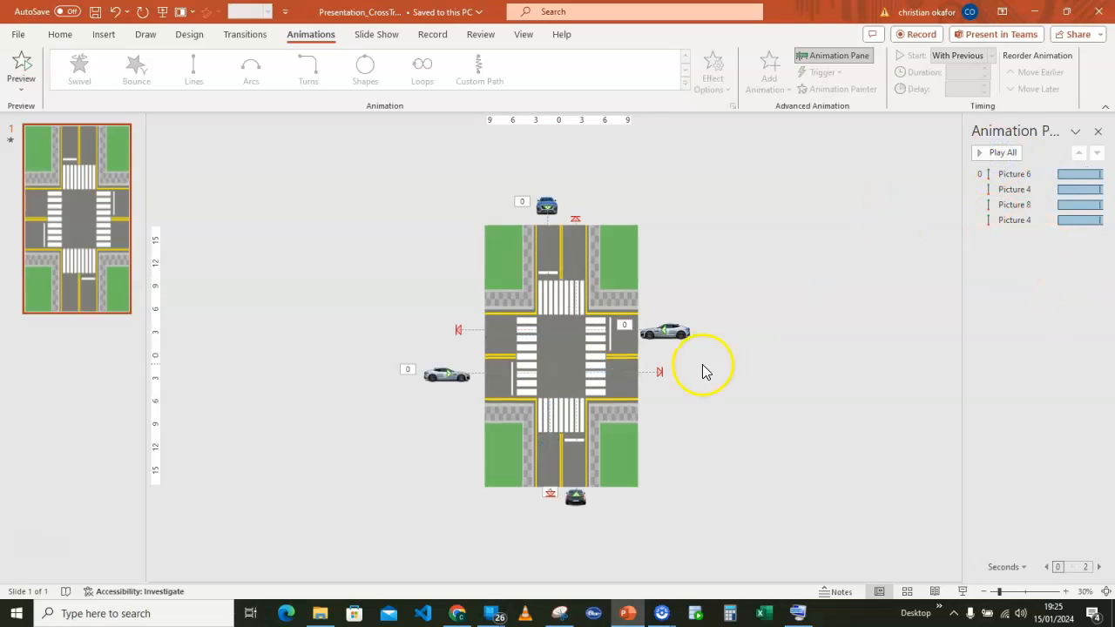
Increase the delay of the left-hand car's motion path so that it starts after the vertically moving cars.
{"action": "left_click", "coordinate": [674, 332]}
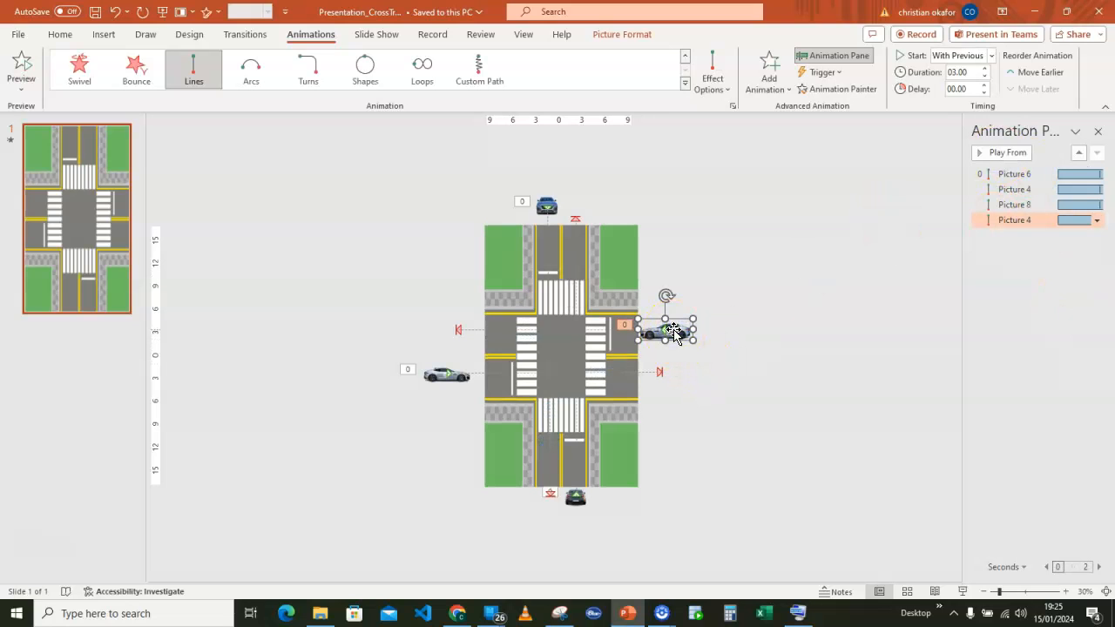
{"action": "left_click", "coordinate": [1021, 189]}
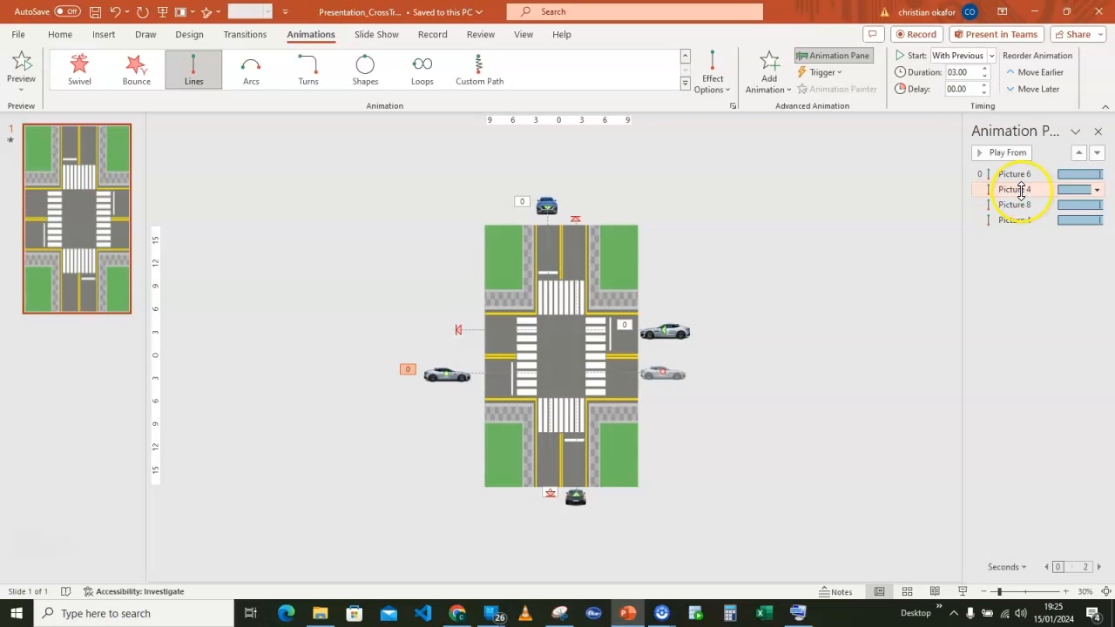
{"action": "left_click", "coordinate": [985, 85]}
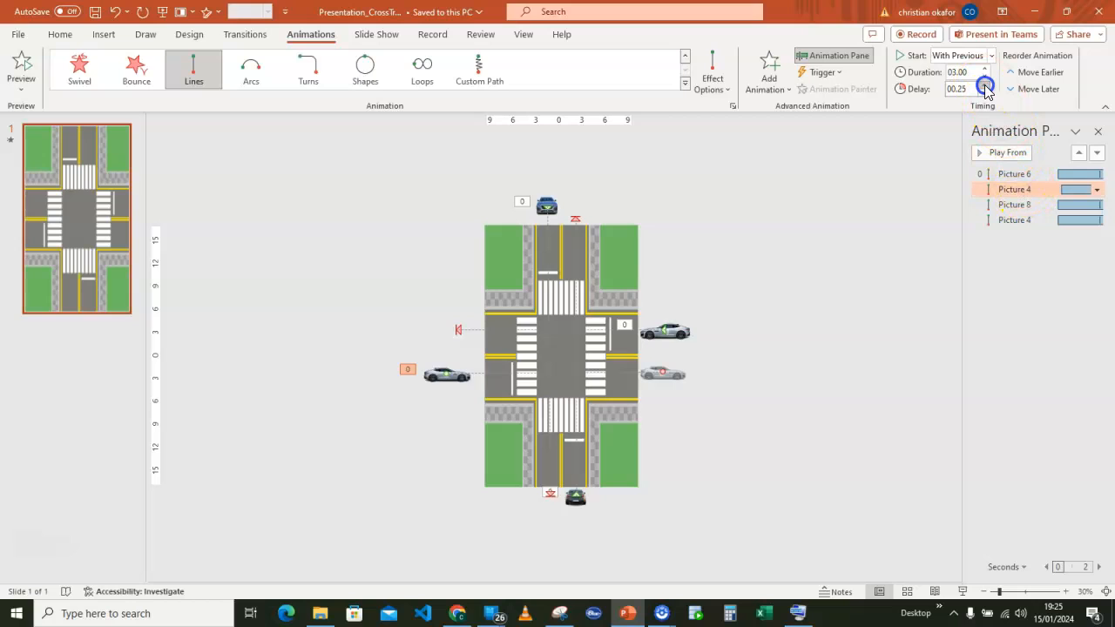
{"action": "left_click", "coordinate": [985, 88]}
{"action": "double_click", "coordinate": [970, 89]}
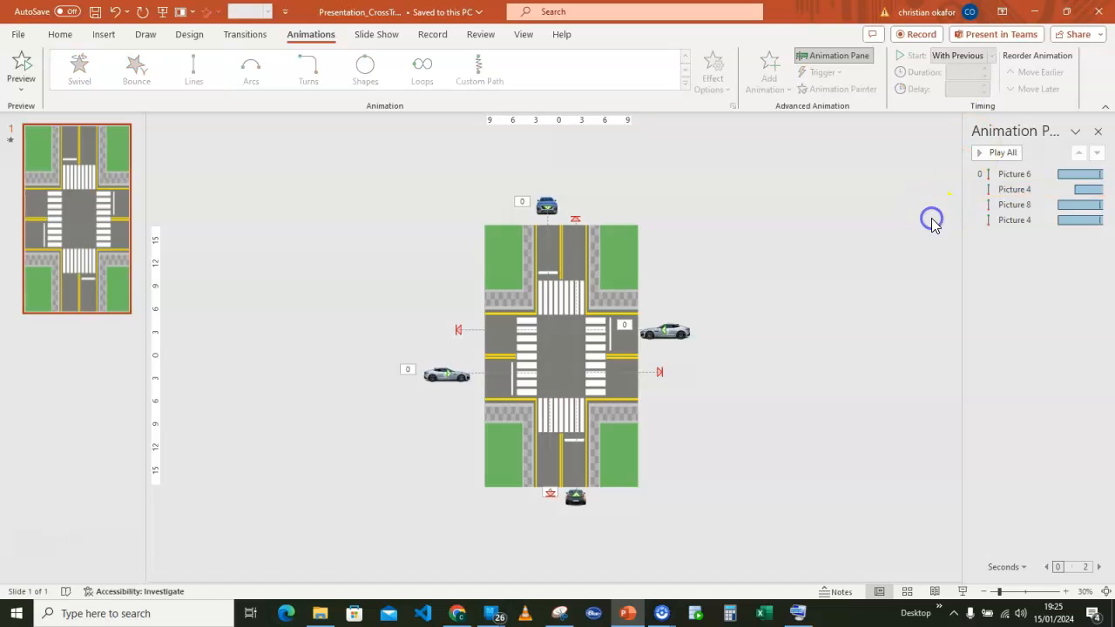
{"action": "left_click", "coordinate": [1015, 205]}
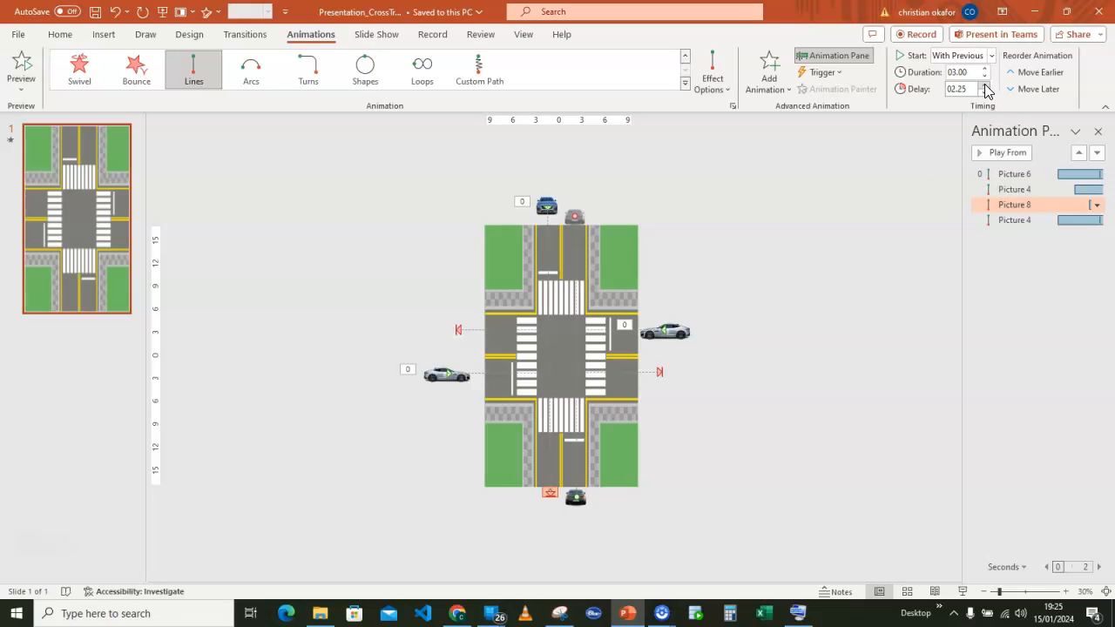
{"action": "left_click", "coordinate": [984, 93]}
{"action": "left_click", "coordinate": [983, 92]}
Increase the delay of the right-hand car's motion path to match the left-hand car's delay.
{"action": "left_click", "coordinate": [1016, 219]}
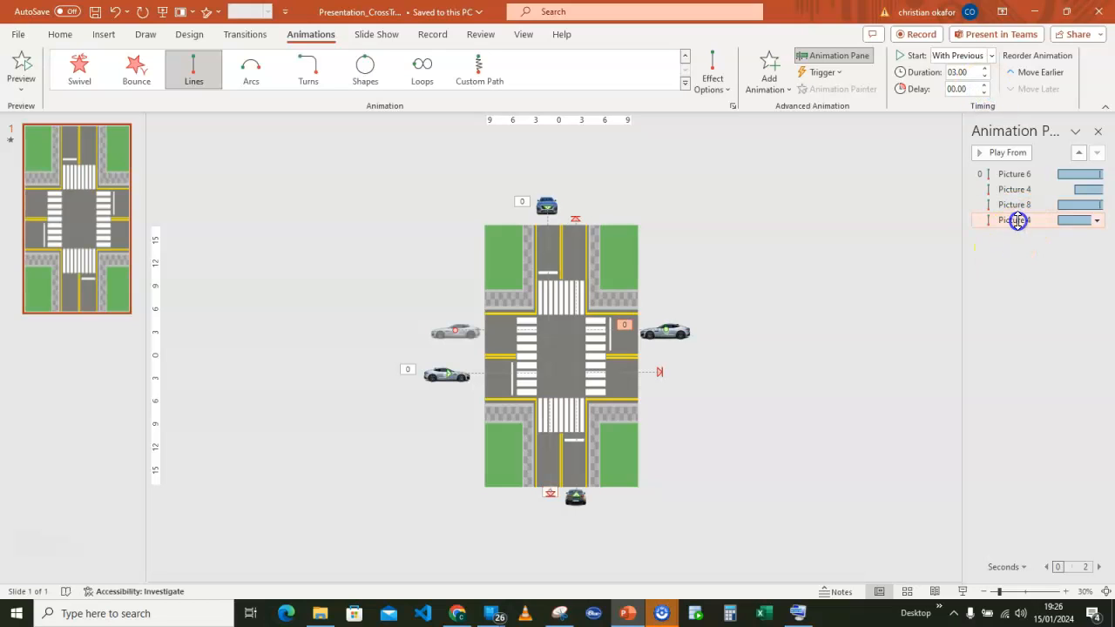
{"action": "left_click", "coordinate": [982, 84]}
{"action": "left_click", "coordinate": [983, 85]}
{"action": "left_click", "coordinate": [983, 84]}
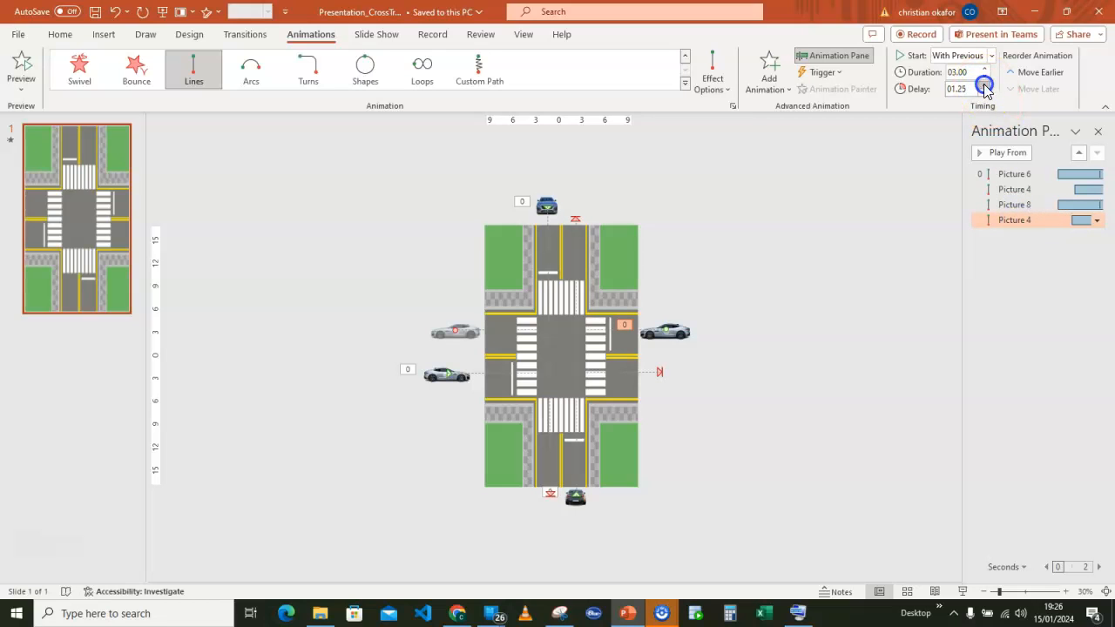
Play all animations to check the staggered timing of the cars at the crossroad.
{"action": "left_click", "coordinate": [844, 263]}
{"action": "left_click", "coordinate": [999, 151]}
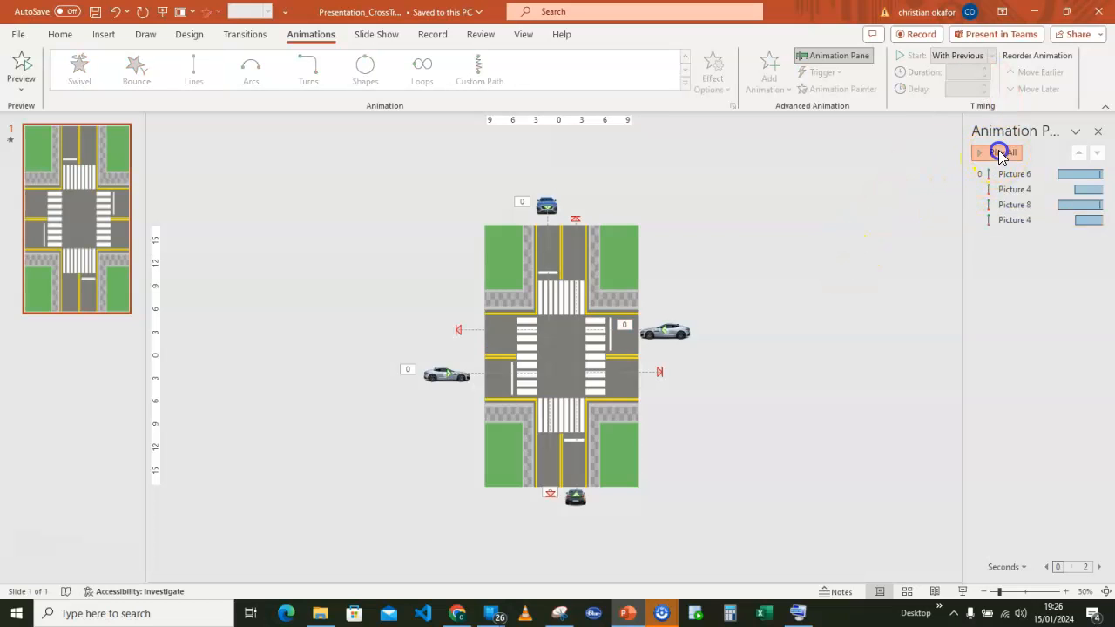
{"action": "left_click", "coordinate": [874, 236]}
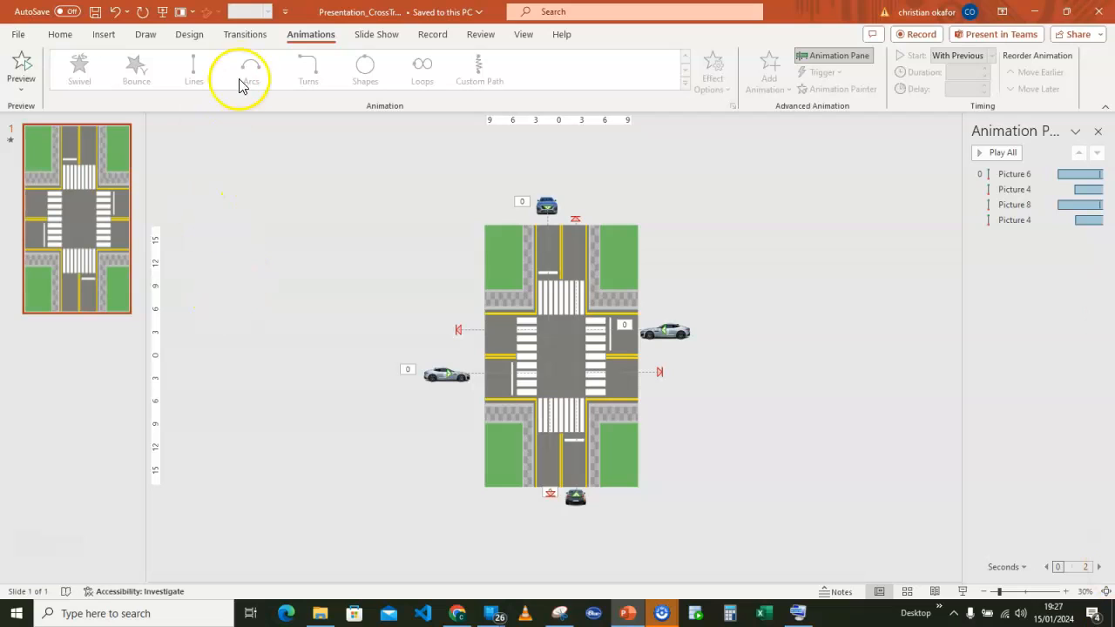
Insert the Muted-Traffic-Rumble audio file from the computer and set it to play in the background.
{"action": "left_click", "coordinate": [103, 34]}
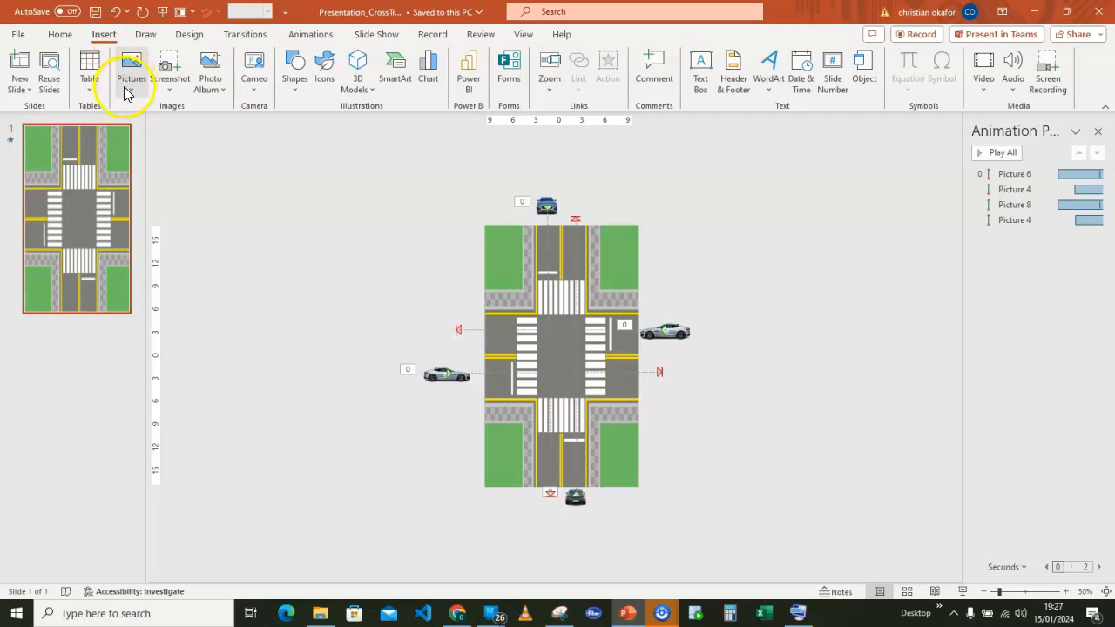
{"action": "left_click", "coordinate": [1013, 87]}
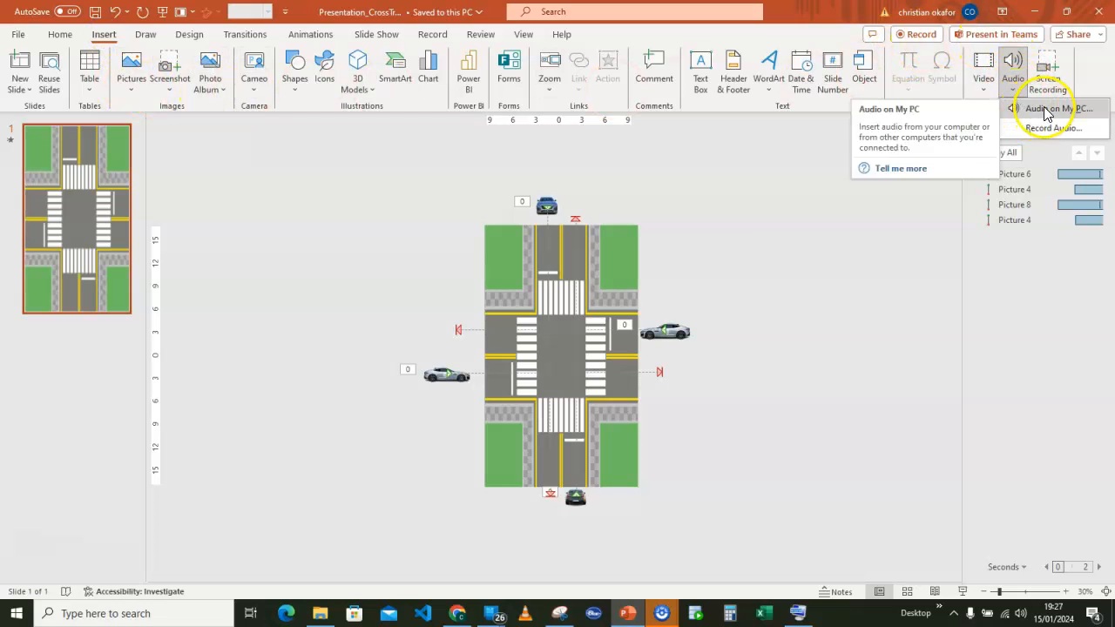
{"action": "left_click", "coordinate": [1045, 111]}
{"action": "left_click", "coordinate": [363, 216]}
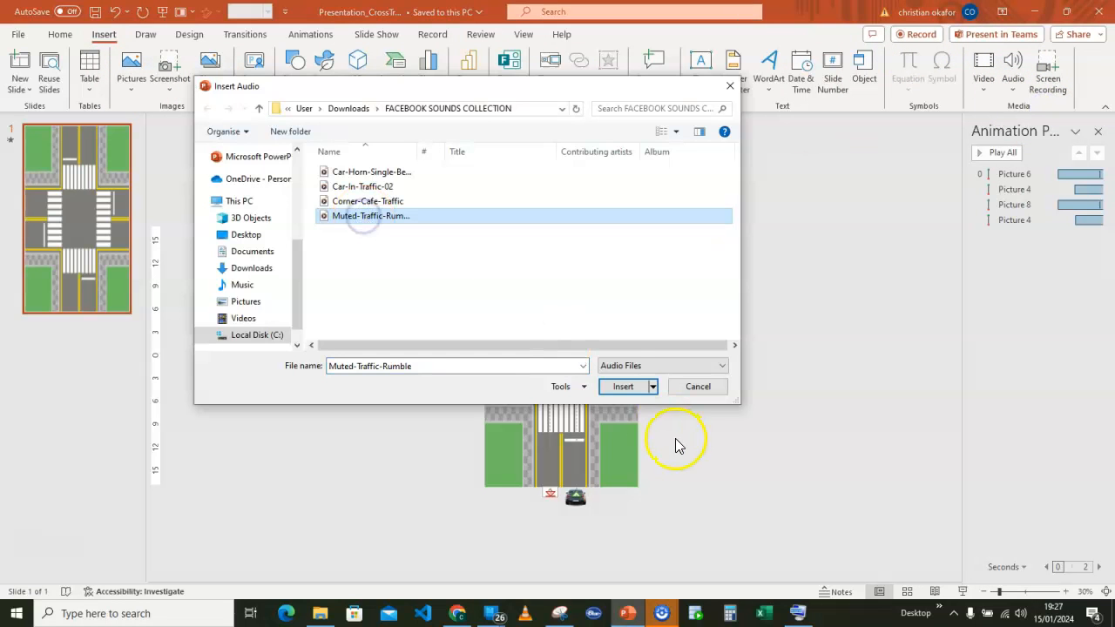
{"action": "left_click", "coordinate": [623, 386]}
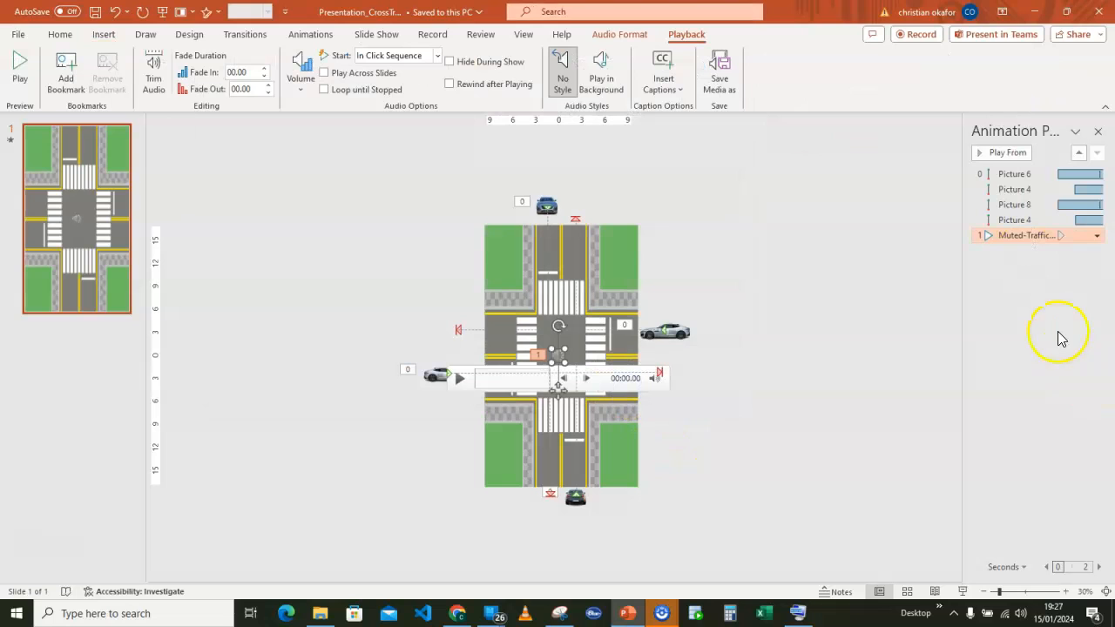
{"action": "left_click", "coordinate": [601, 83]}
{"action": "left_click", "coordinate": [907, 247]}
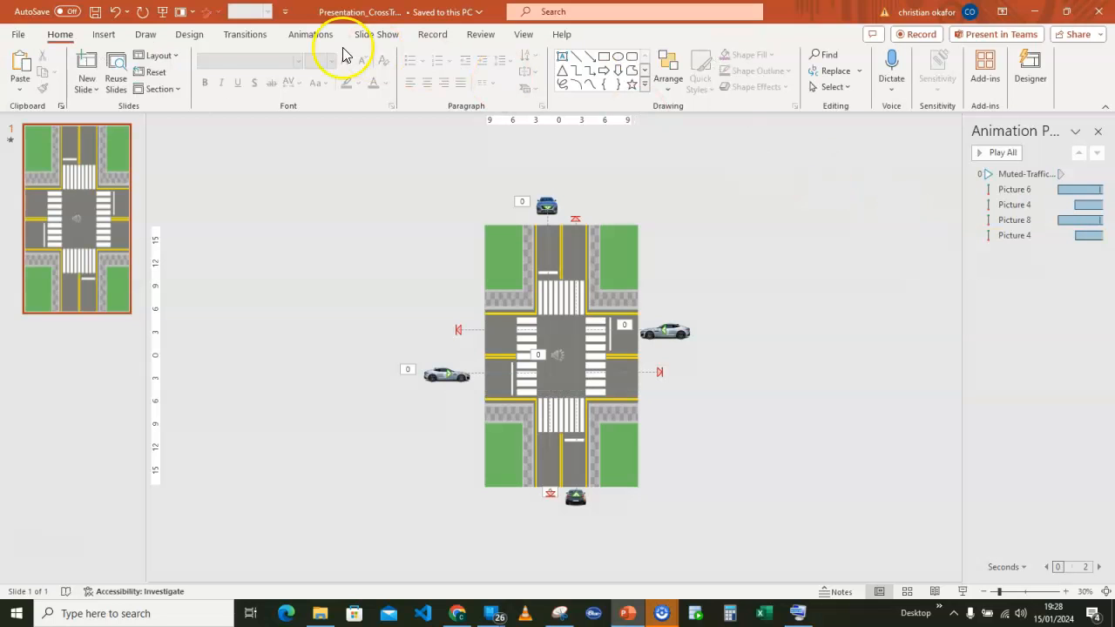
Insert the Car-Horn-Single audio file from the computer and set it to play in the background.
{"action": "left_click", "coordinate": [102, 35]}
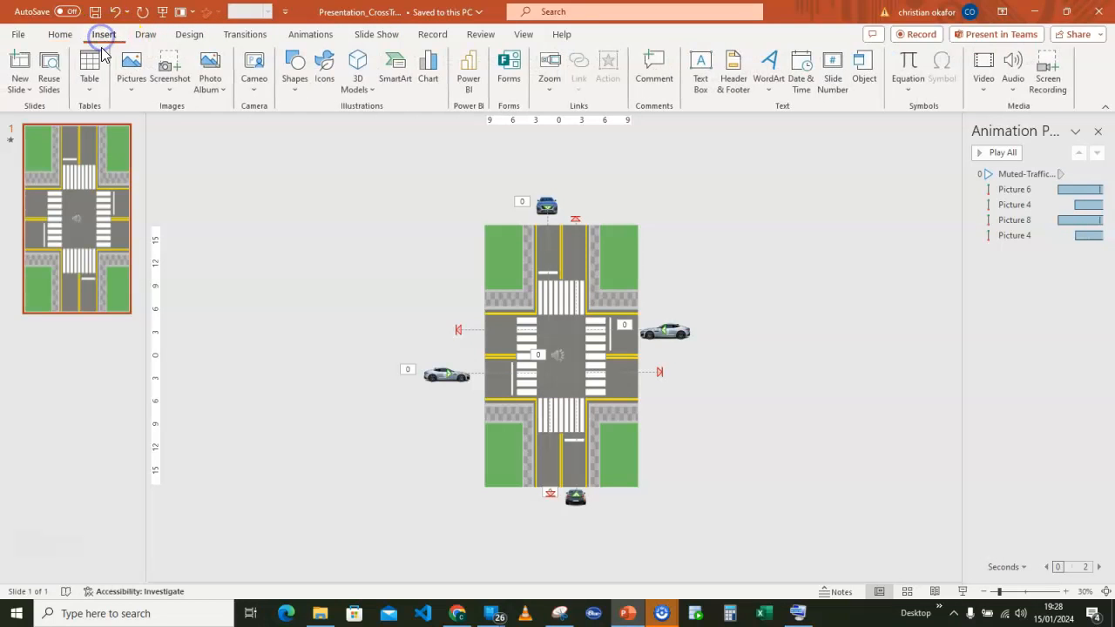
{"action": "left_click", "coordinate": [1011, 87]}
{"action": "left_click", "coordinate": [1045, 106]}
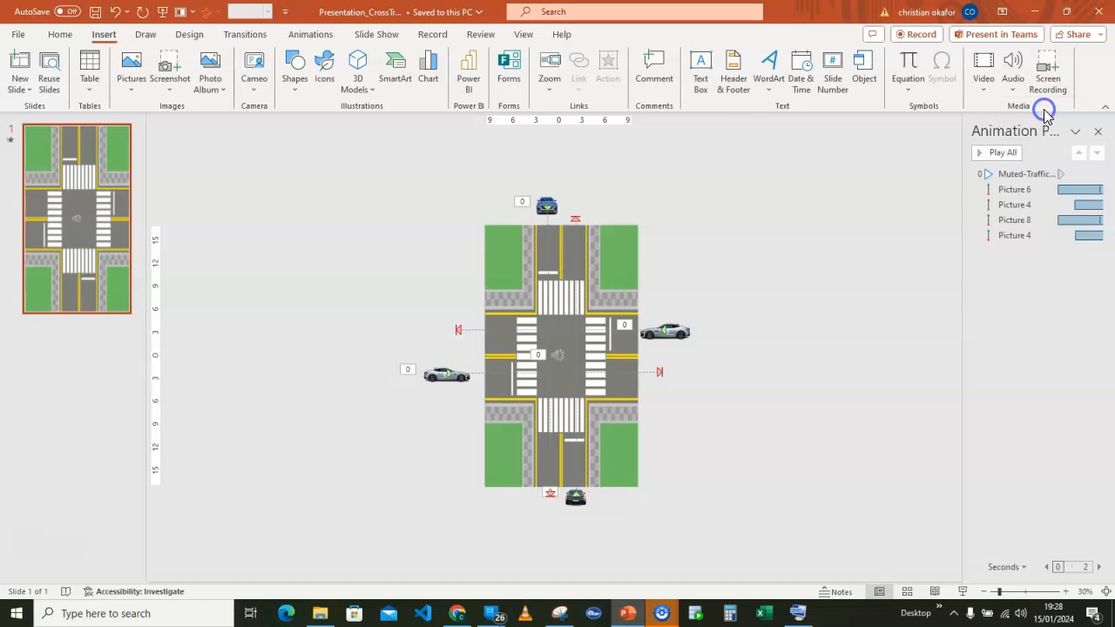
{"action": "left_click", "coordinate": [359, 171]}
{"action": "left_click", "coordinate": [634, 392]}
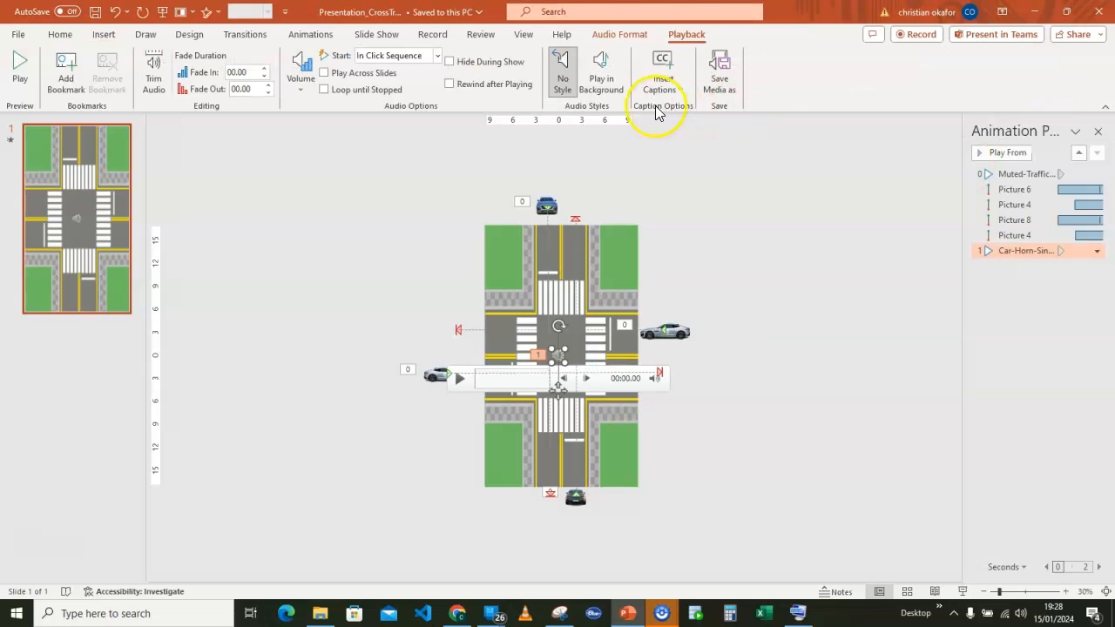
{"action": "left_click", "coordinate": [602, 83]}
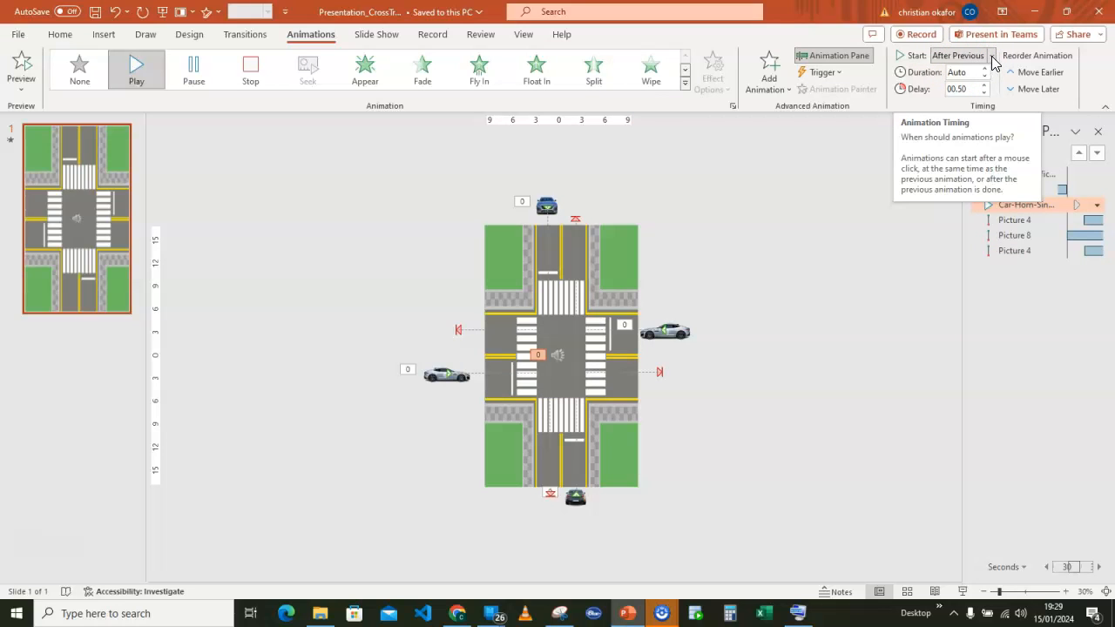
Set the car horn sound to start With Previous with a delay of 0, and preview all animations.
{"action": "left_click", "coordinate": [991, 56]}
{"action": "left_click", "coordinate": [972, 88]}
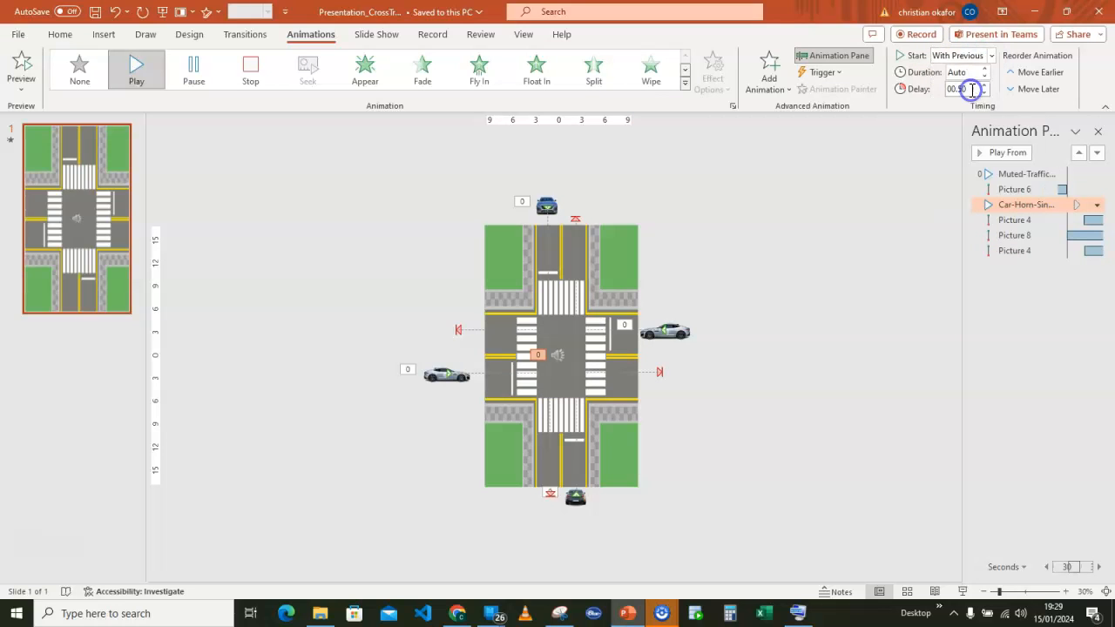
{"action": "left_click", "coordinate": [853, 212]}
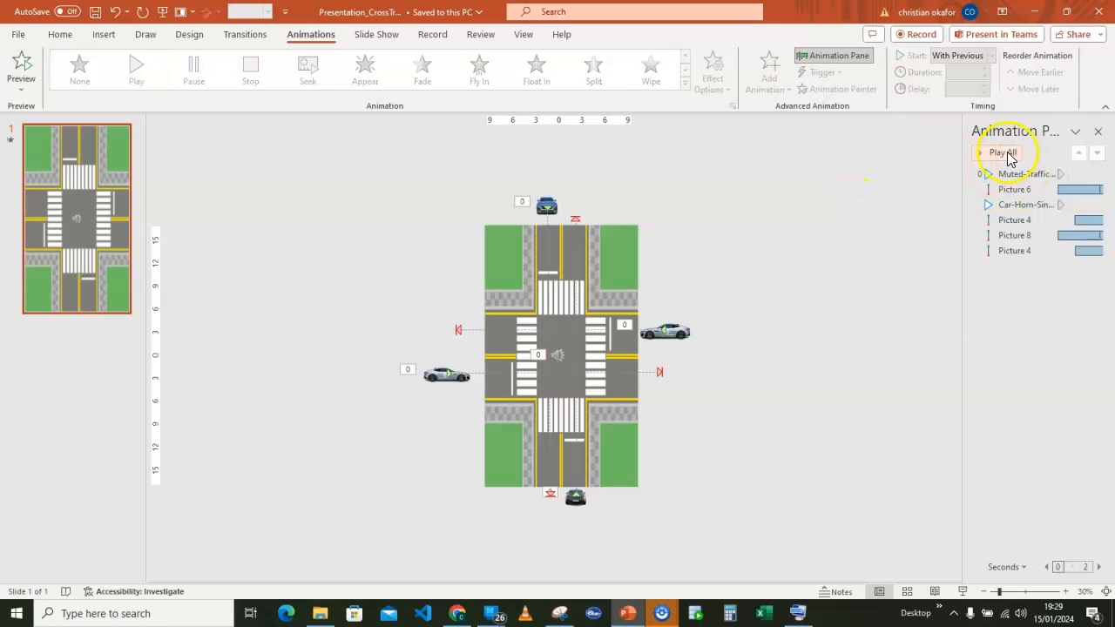
{"action": "left_click", "coordinate": [1004, 153]}
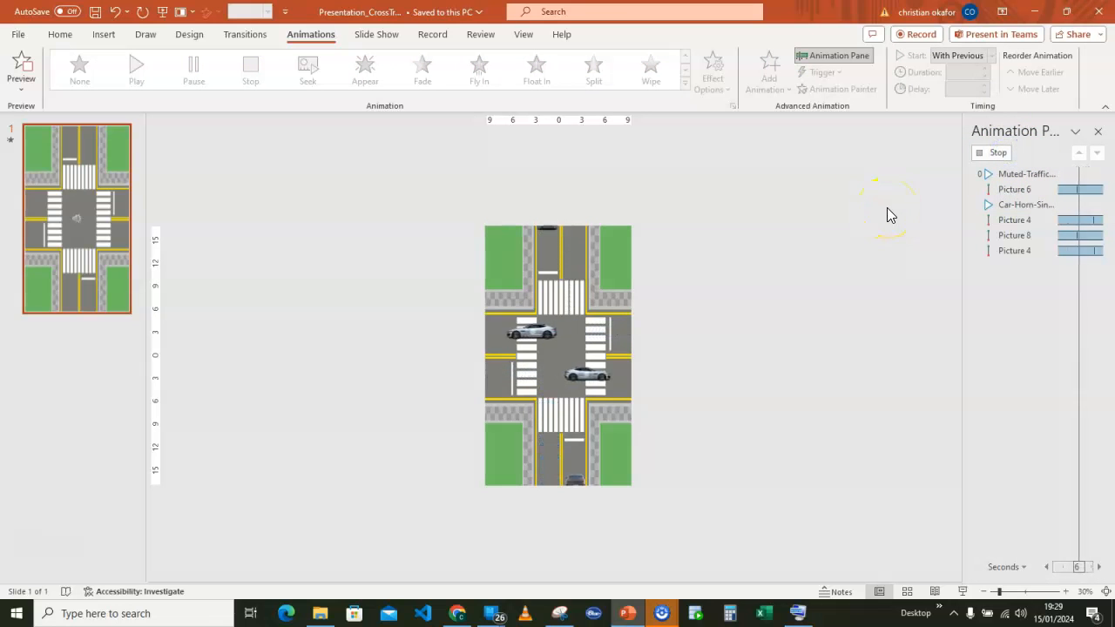
{"action": "left_click", "coordinate": [998, 152]}
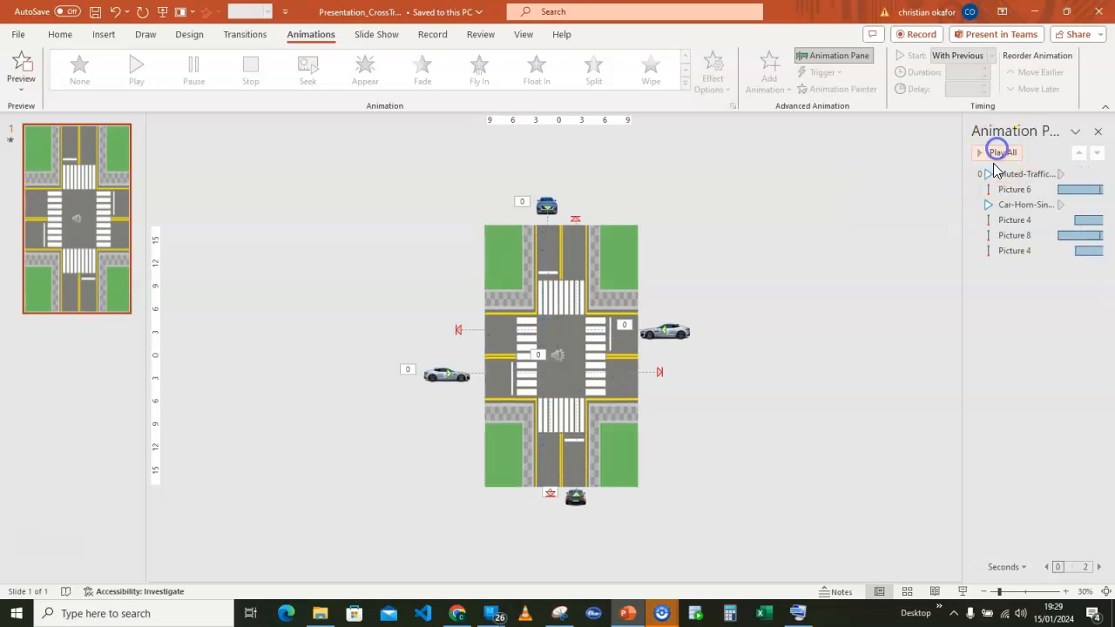
Change the repeat setting in the car horn sound's timing options and play all animations to check it.
{"action": "left_click", "coordinate": [1028, 205]}
{"action": "left_click", "coordinate": [1098, 205]}
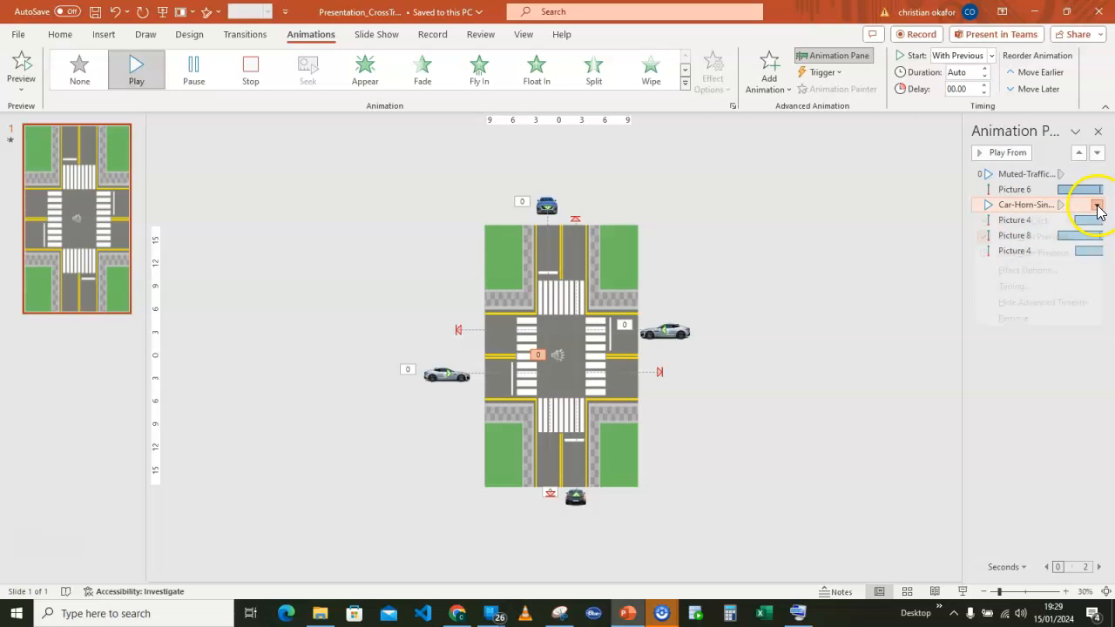
{"action": "left_click", "coordinate": [1027, 270]}
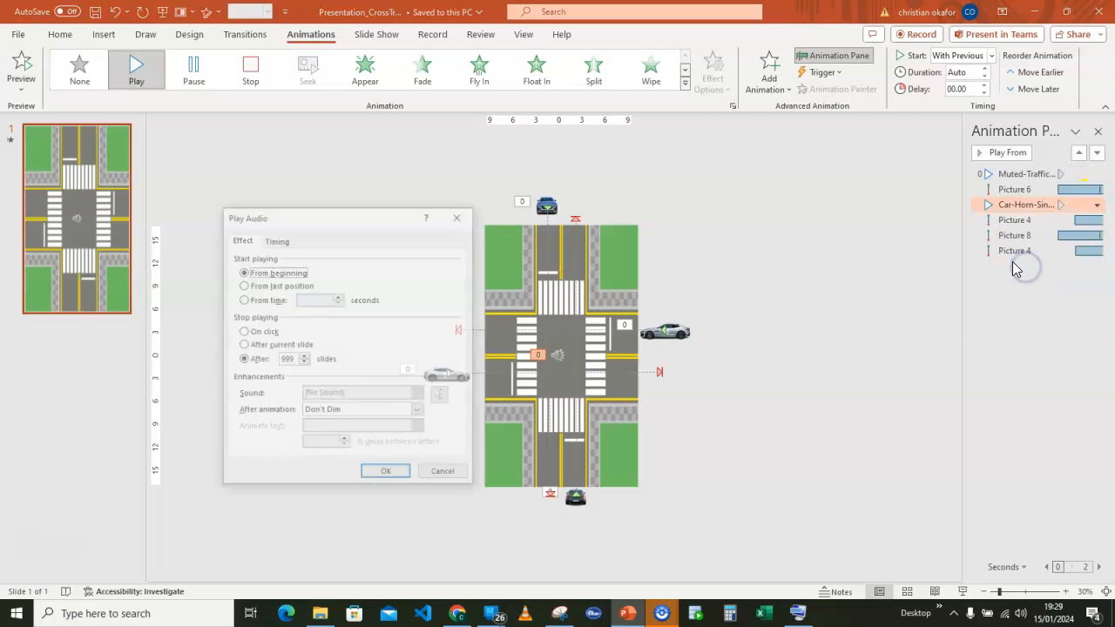
{"action": "left_click_drag", "start_coordinate": [405, 217], "coordinate": [909, 187]}
{"action": "left_click", "coordinate": [783, 214]}
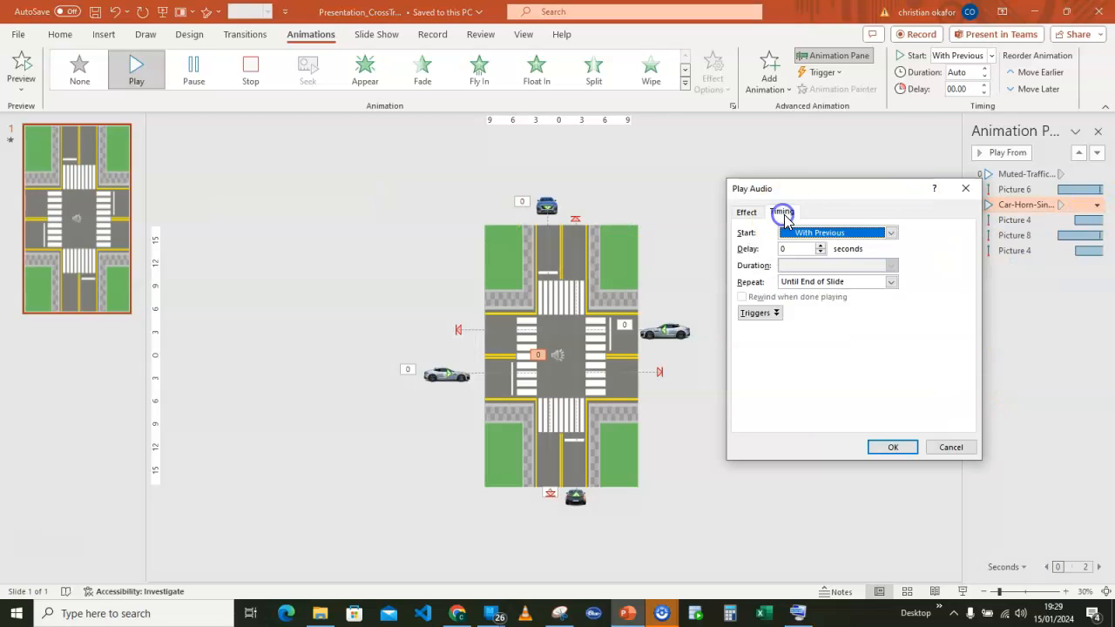
{"action": "left_click", "coordinate": [792, 282]}
{"action": "left_click", "coordinate": [795, 304]}
{"action": "left_click", "coordinate": [893, 446]}
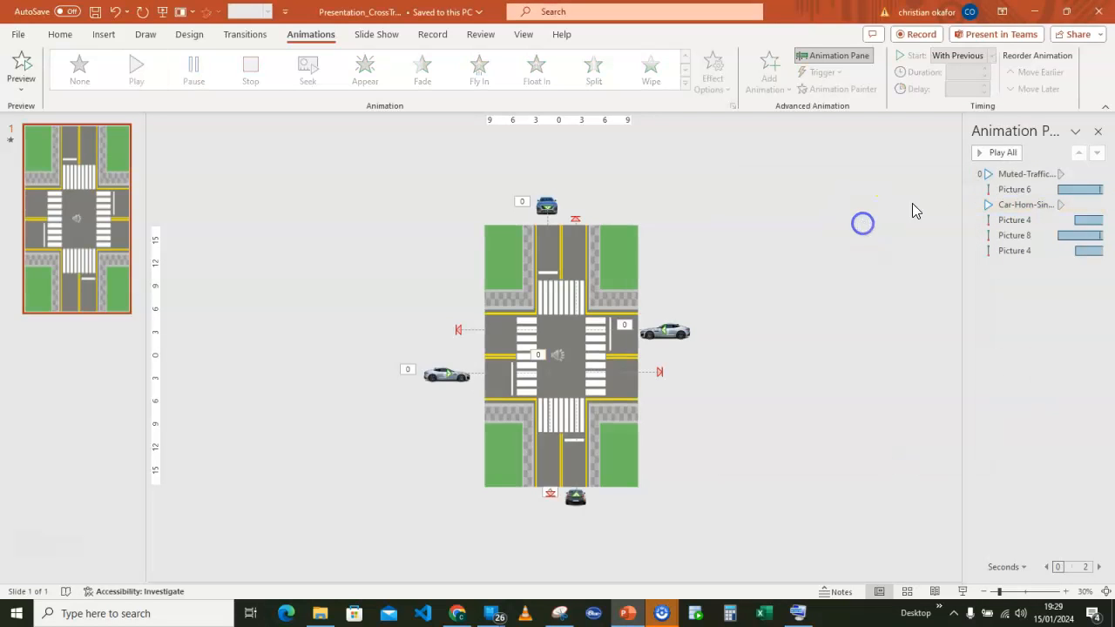
{"action": "left_click", "coordinate": [1000, 153]}
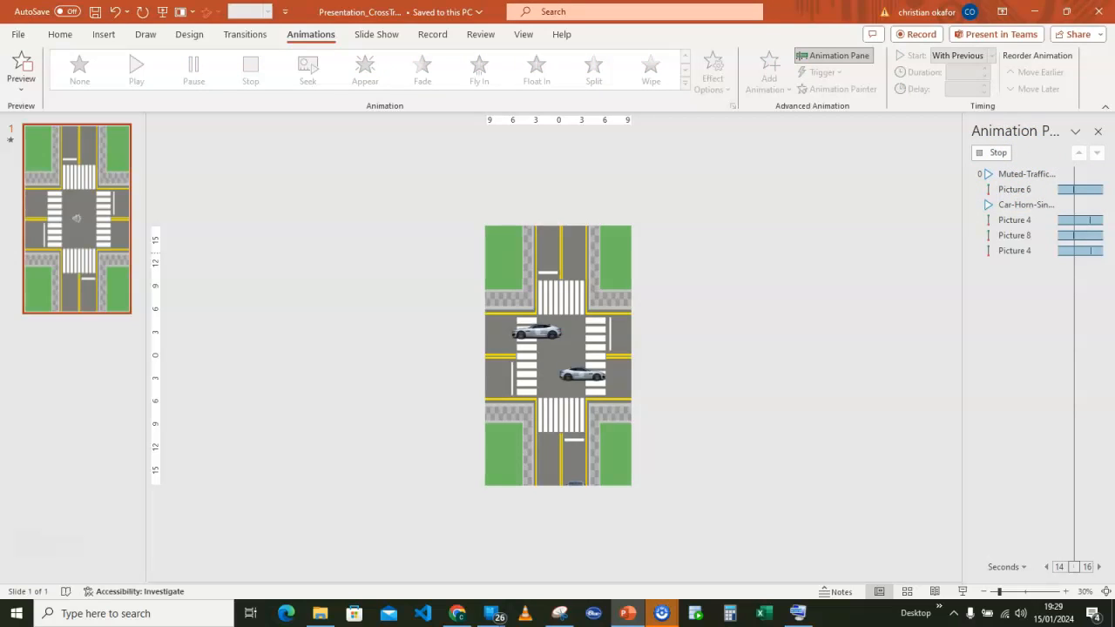